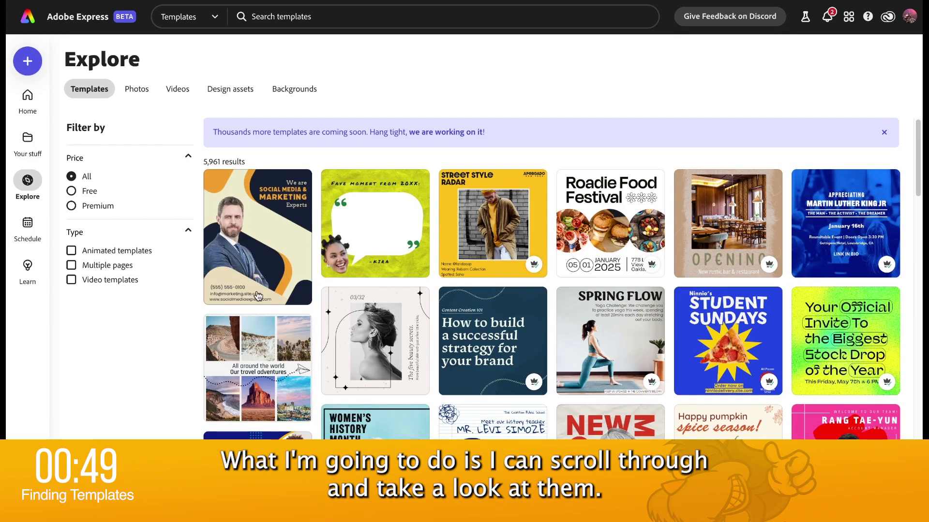
# Preview the template gallery with the Multiple pages and Video templates type filters, and clear the filters again
pyautogui.scroll(-6, 258, 296)
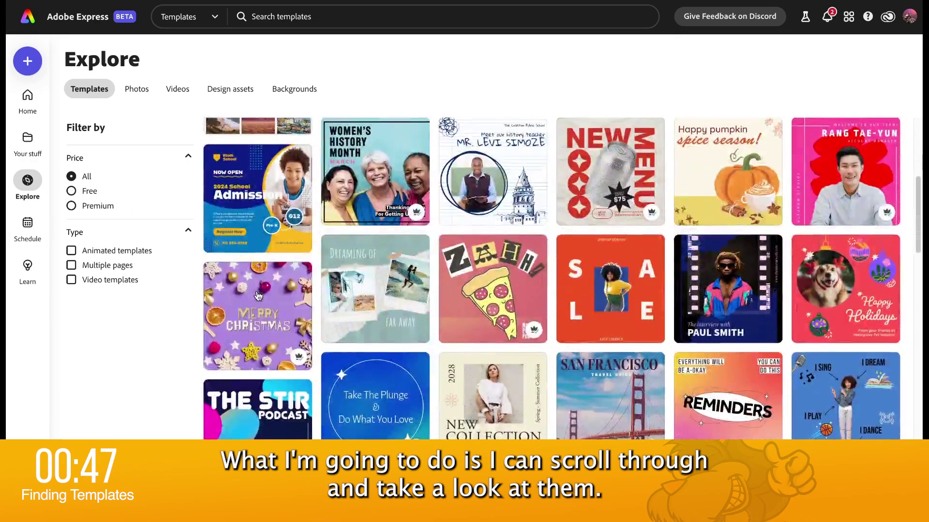
pyautogui.click(73, 251)
pyautogui.click(75, 262)
pyautogui.click(71, 250)
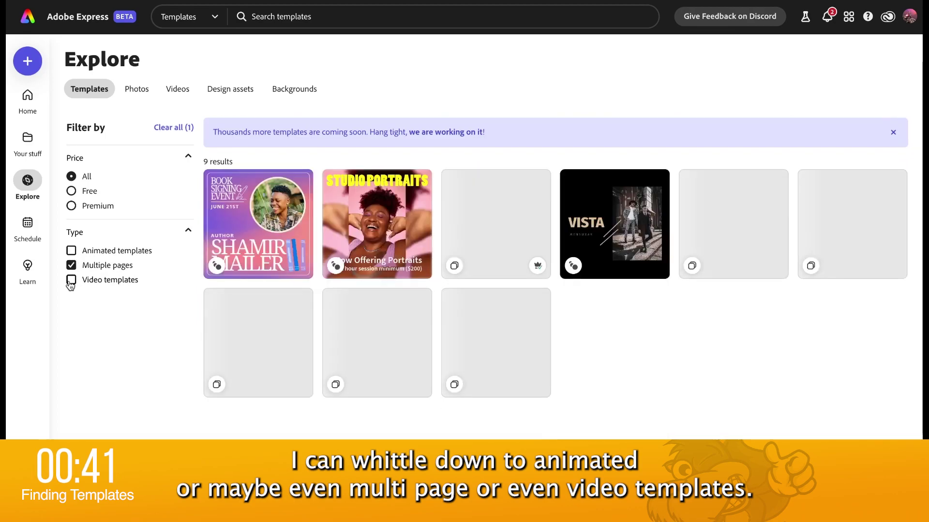
pyautogui.click(71, 281)
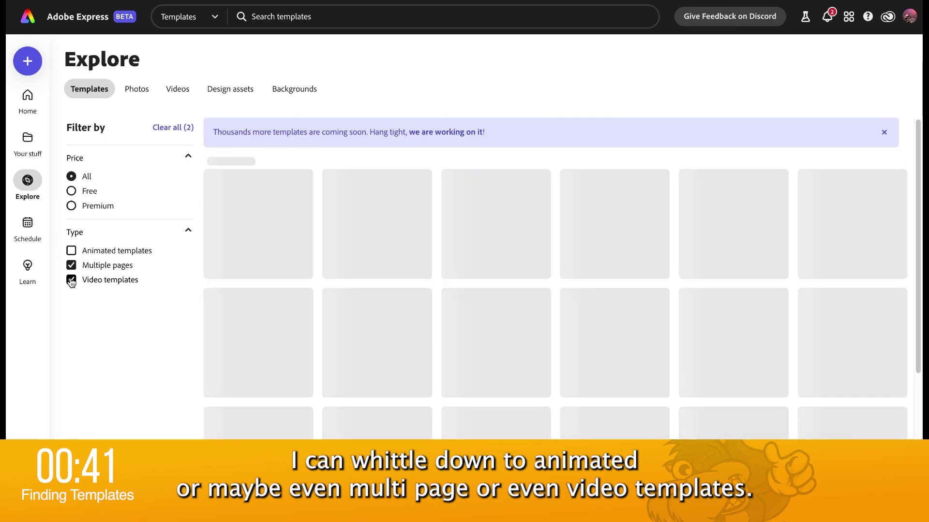
pyautogui.click(71, 266)
pyautogui.click(71, 280)
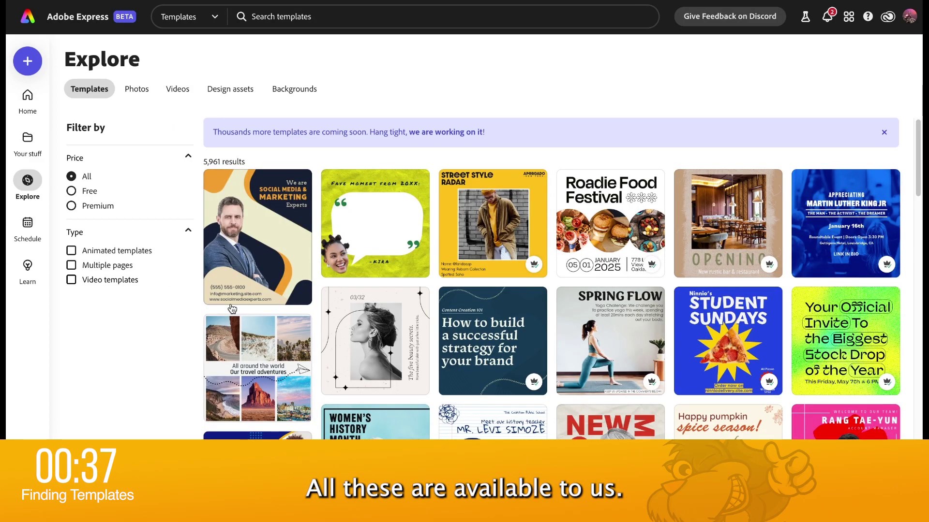
# Browse the unfiltered template gallery for a design suited to a post about a new coffee product
pyautogui.scroll(-3, 230, 309)
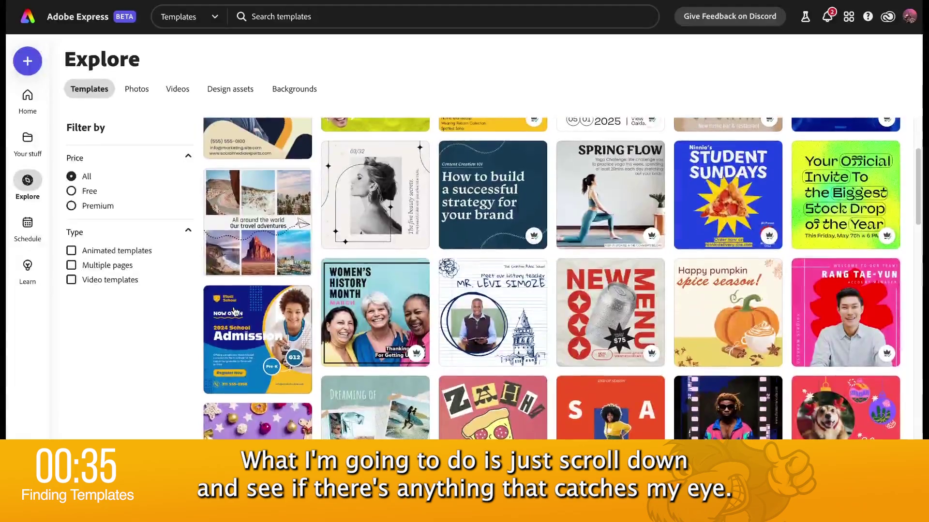
pyautogui.scroll(-8, 234, 312)
pyautogui.scroll(-10, 234, 312)
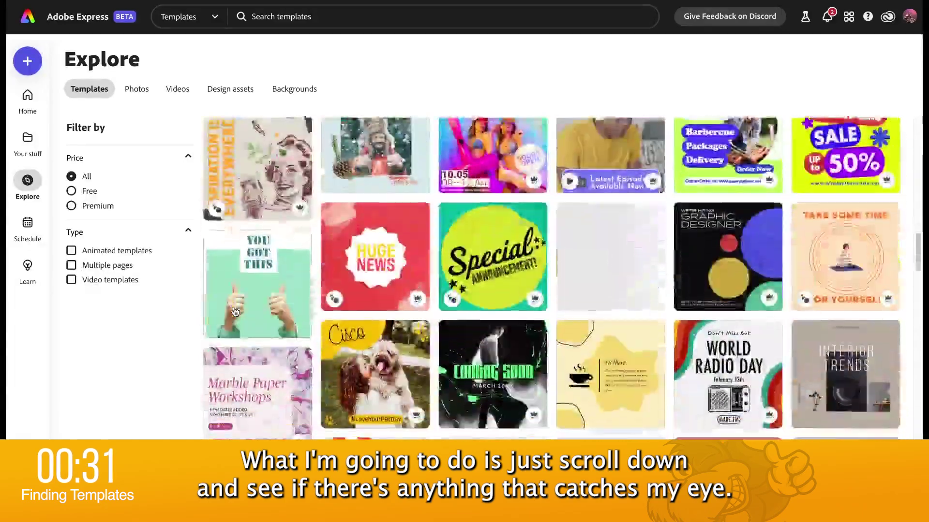
pyautogui.scroll(-8, 235, 312)
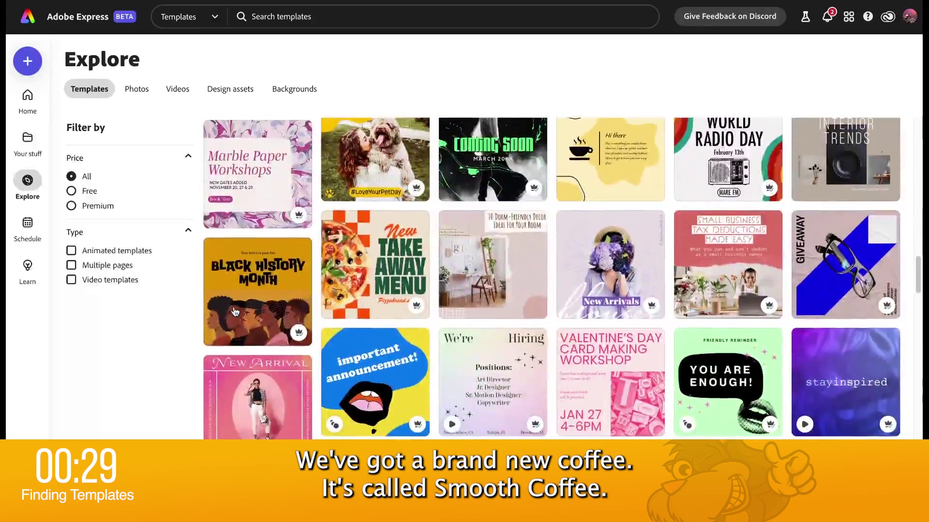
pyautogui.scroll(-4, 234, 312)
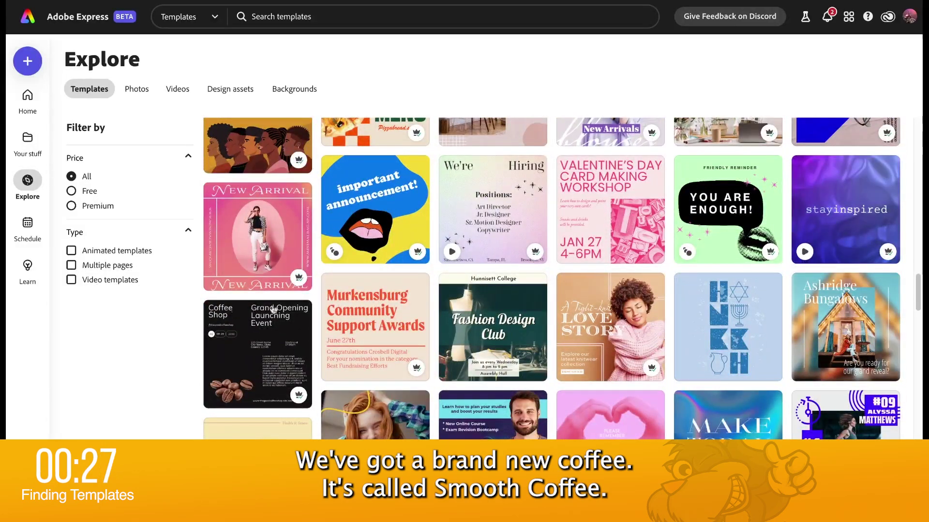
pyautogui.scroll(-10, 293, 341)
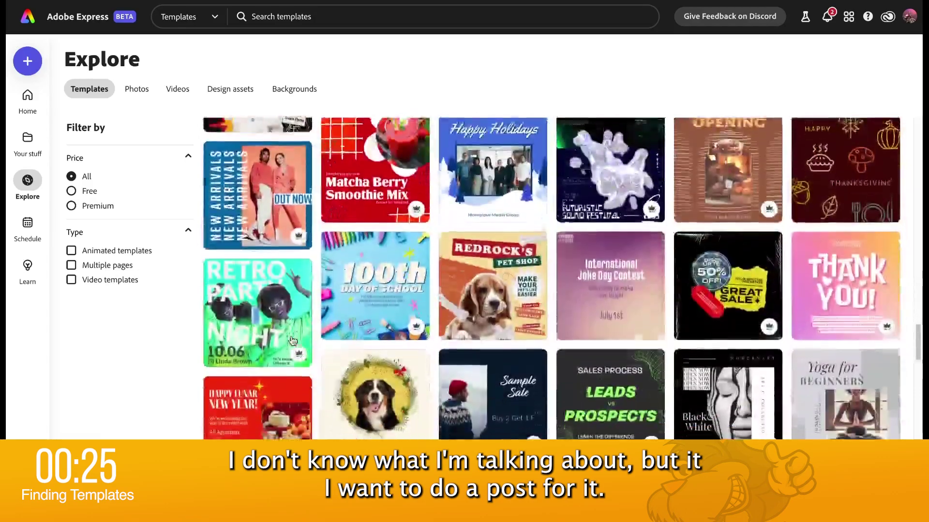
pyautogui.scroll(-10, 292, 342)
pyautogui.scroll(-15, 293, 341)
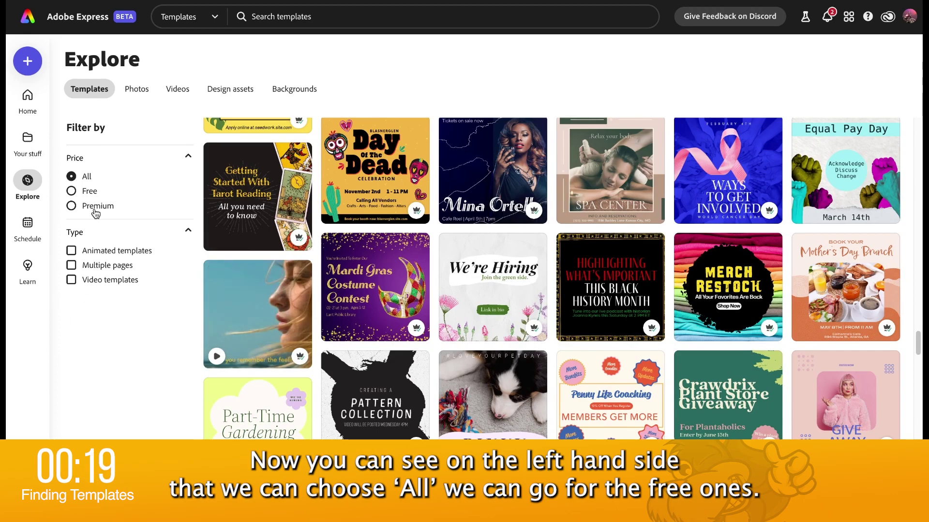
# Filter the templates by the Free price option, switch to Premium, and browse the premium designs
pyautogui.click(72, 192)
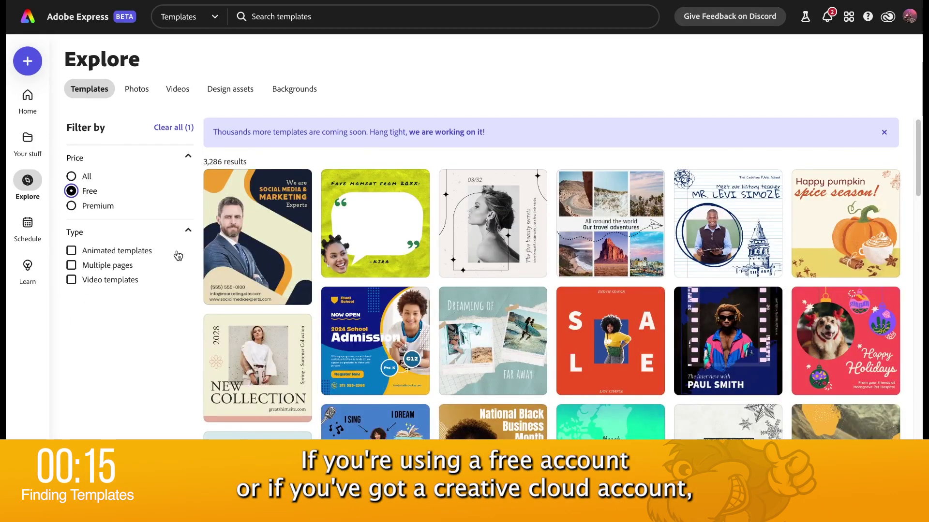
pyautogui.click(72, 207)
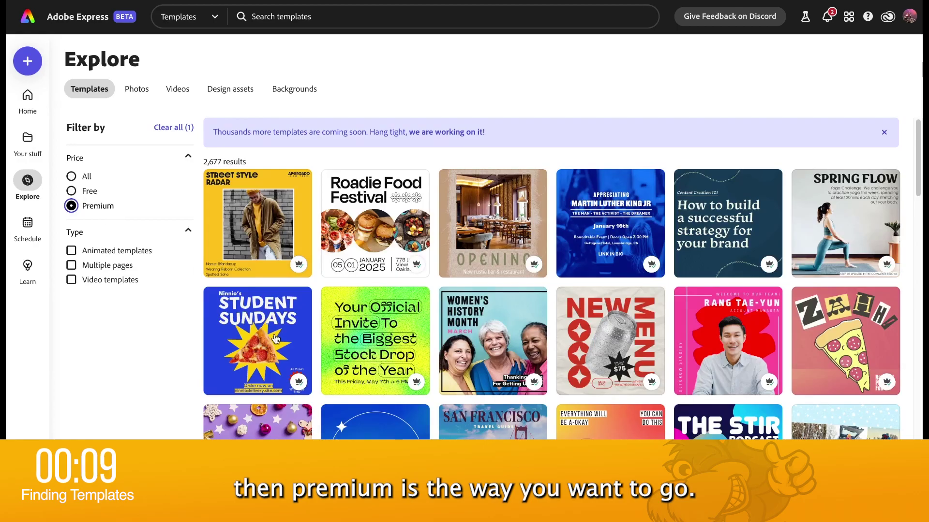
pyautogui.scroll(-5, 275, 339)
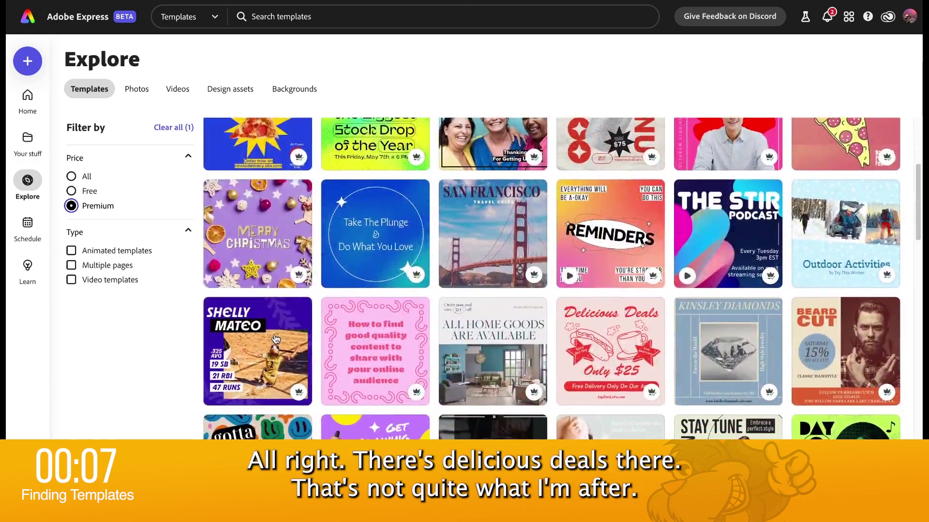
pyautogui.scroll(-7, 477, 387)
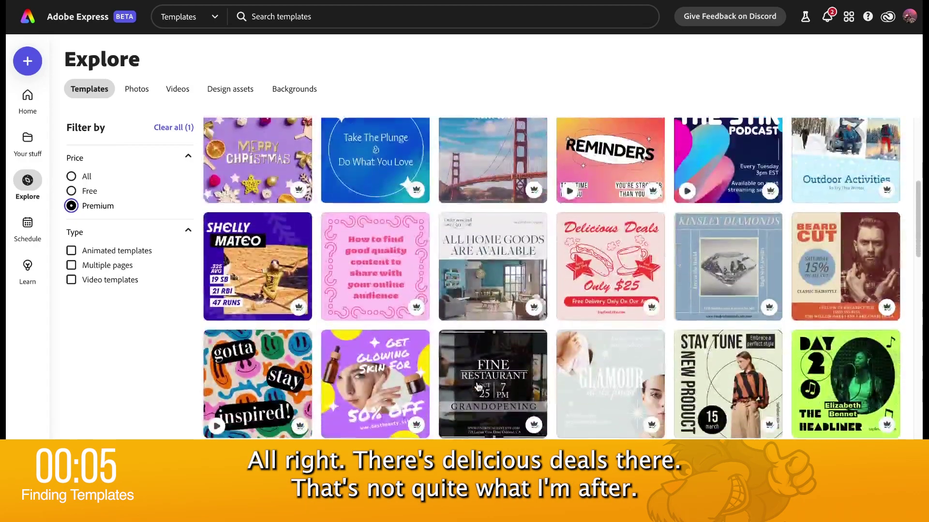
pyautogui.scroll(-10, 477, 387)
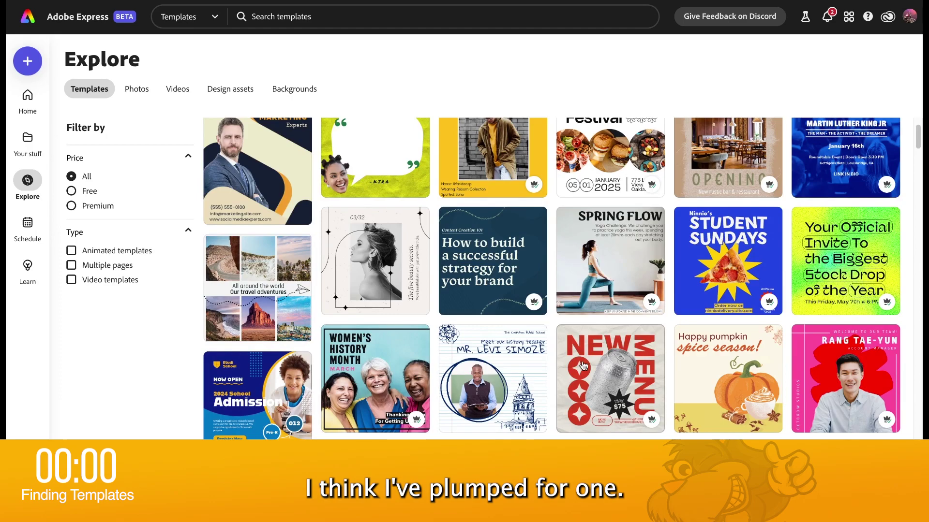
# Open the NEW MENU template with the silver can and expand its layer stack
pyautogui.click(603, 385)
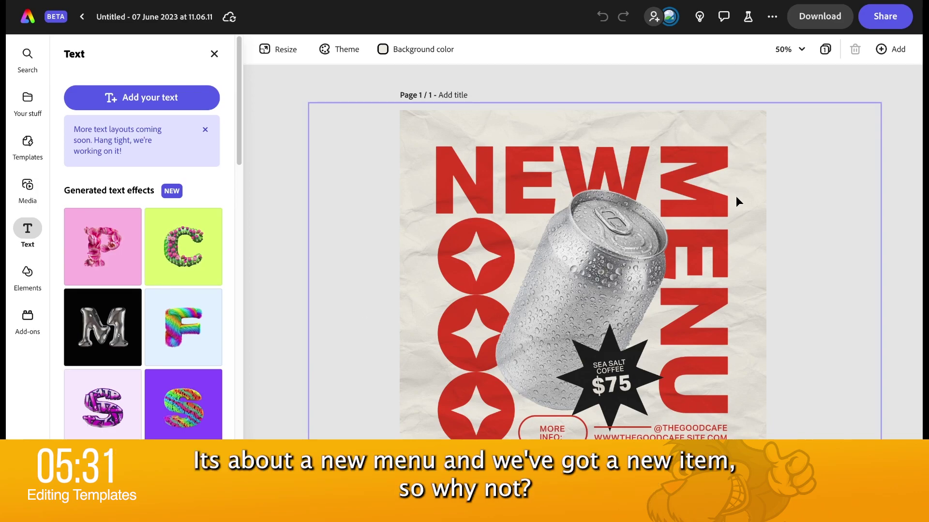
pyautogui.click(736, 245)
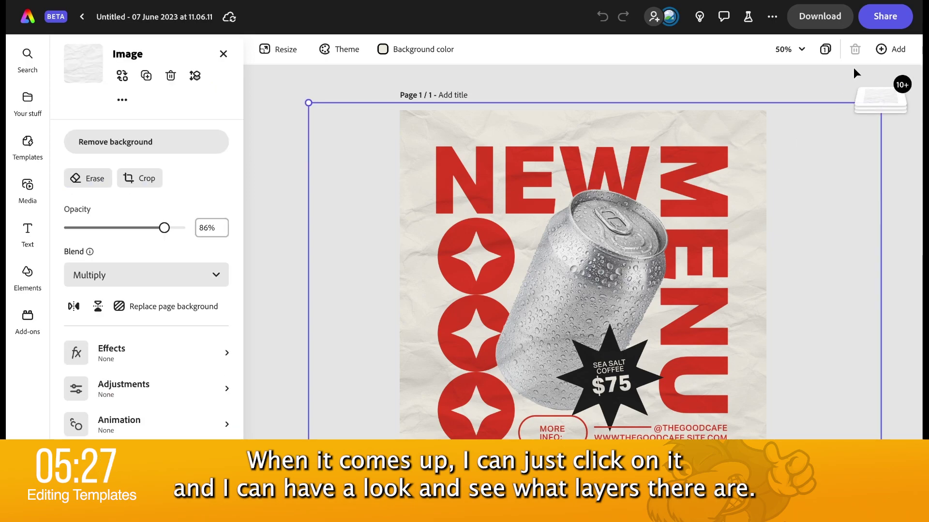
pyautogui.click(879, 100)
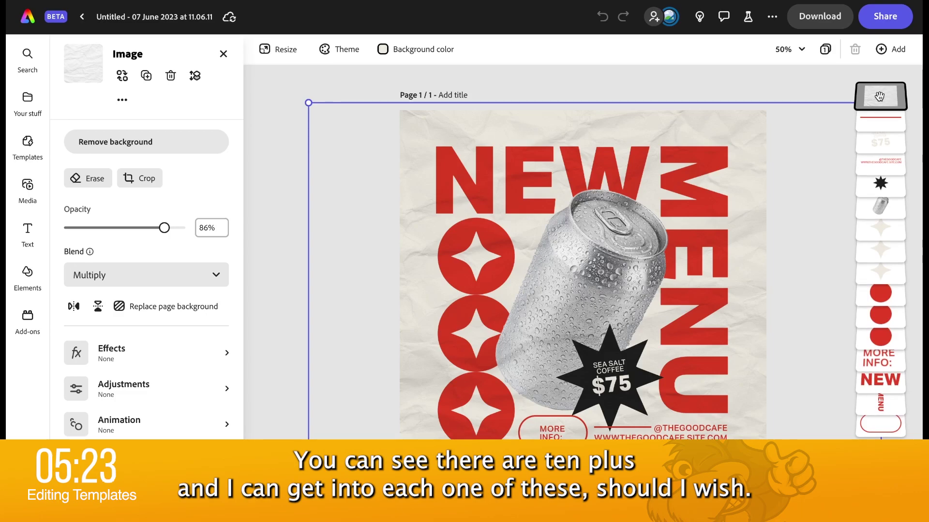
# Inspect the template's layers one by one, including the price group, black starburst, MORE INFO text and red line
pyautogui.click(880, 143)
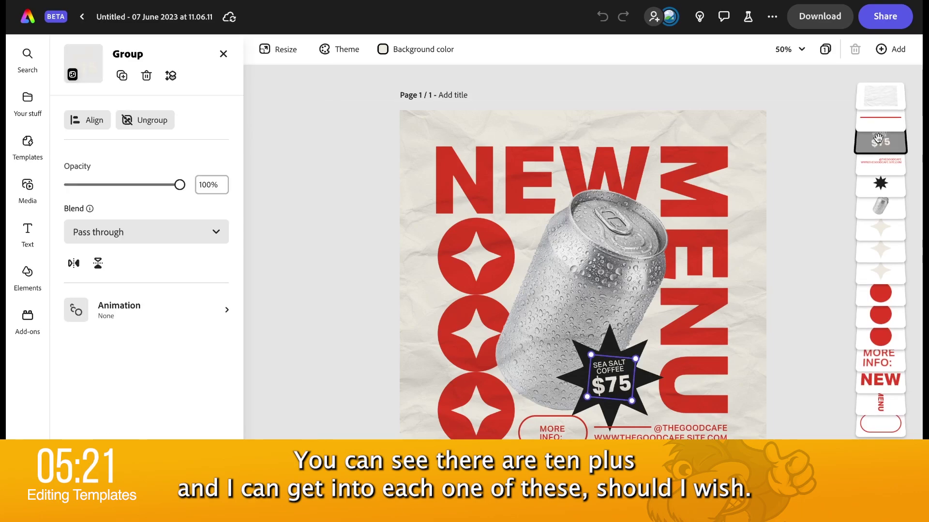
pyautogui.click(875, 165)
pyautogui.click(880, 184)
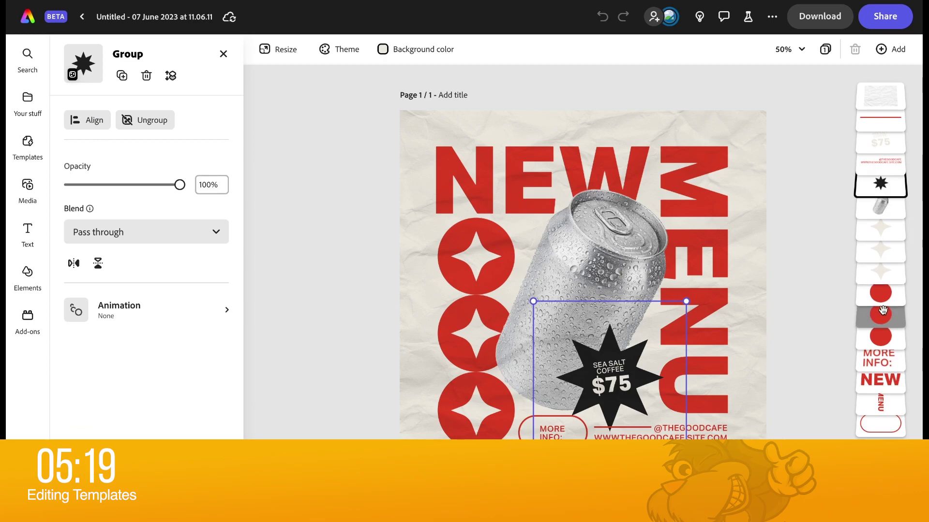
pyautogui.click(879, 361)
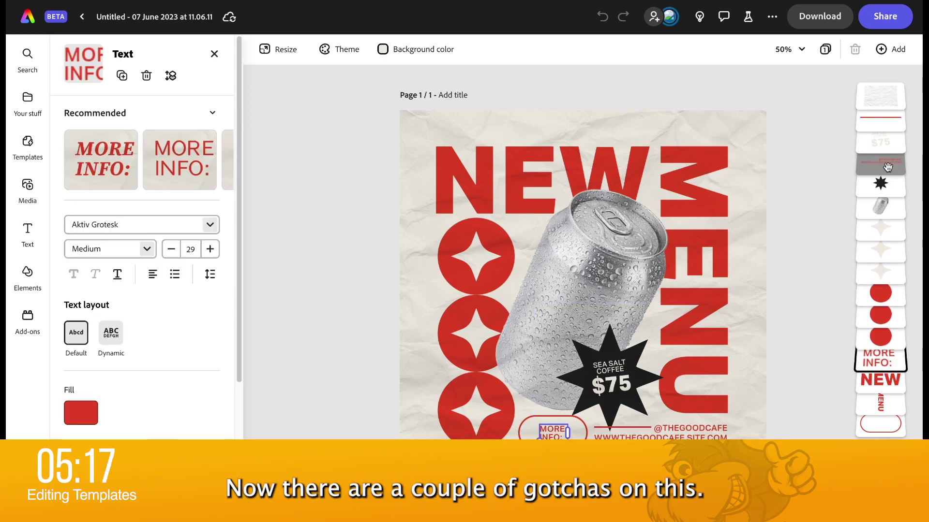
pyautogui.click(881, 142)
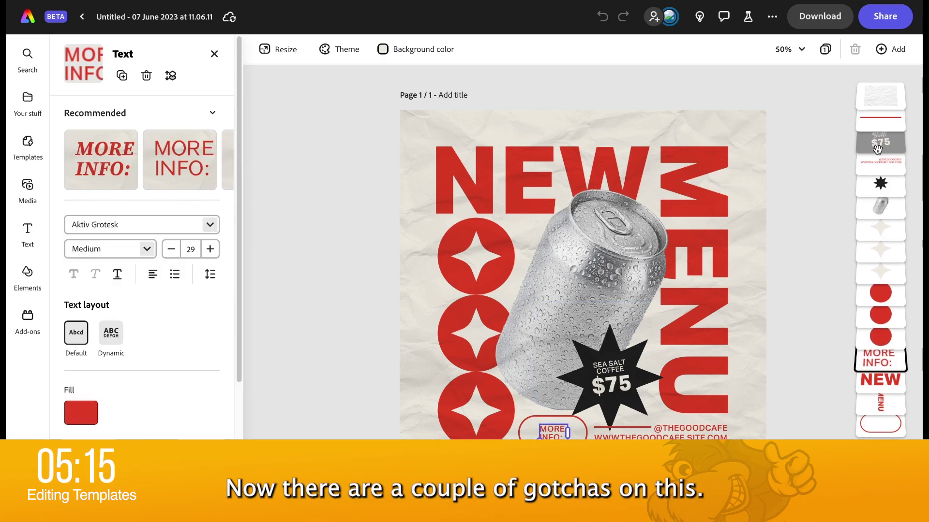
pyautogui.click(887, 121)
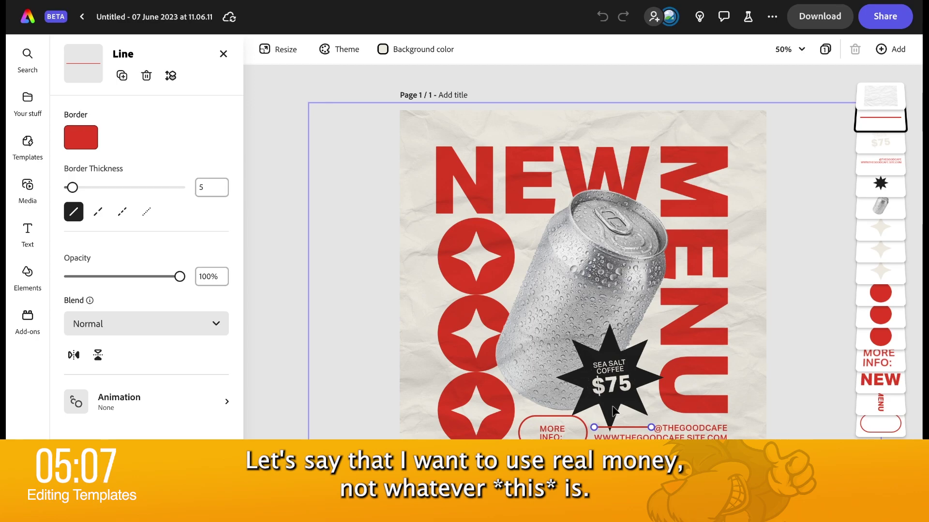
# Try to edit the $75 price text inside the black starburst while the paper texture is the top layer
pyautogui.click(881, 145)
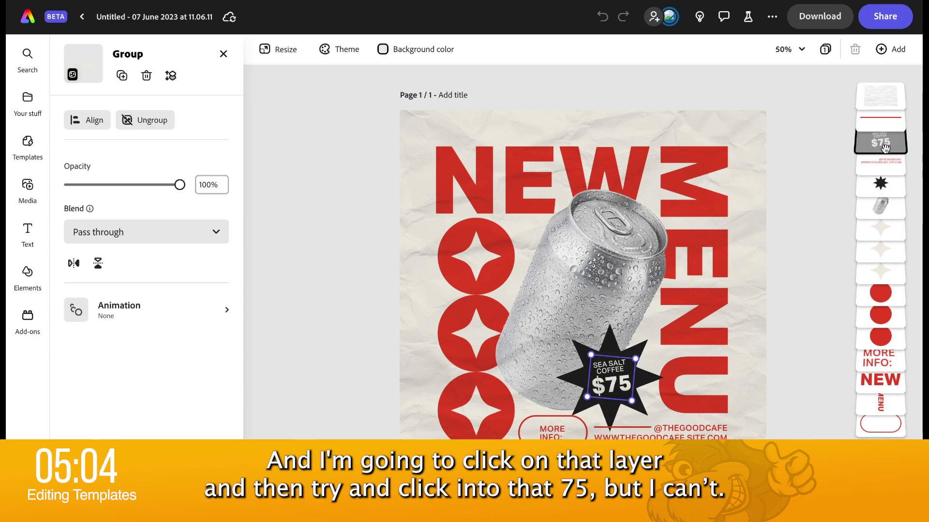
pyautogui.click(612, 387)
pyautogui.doubleClick(612, 387)
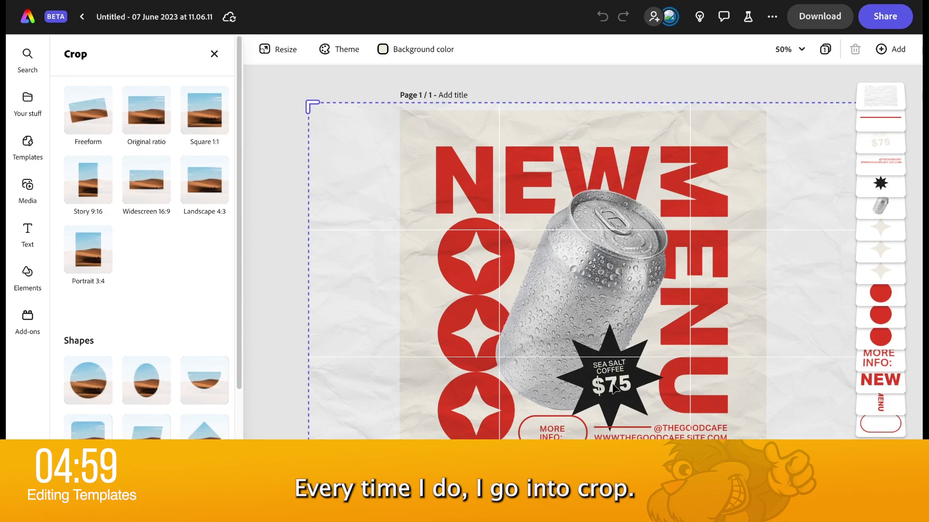
pyautogui.press('Escape')
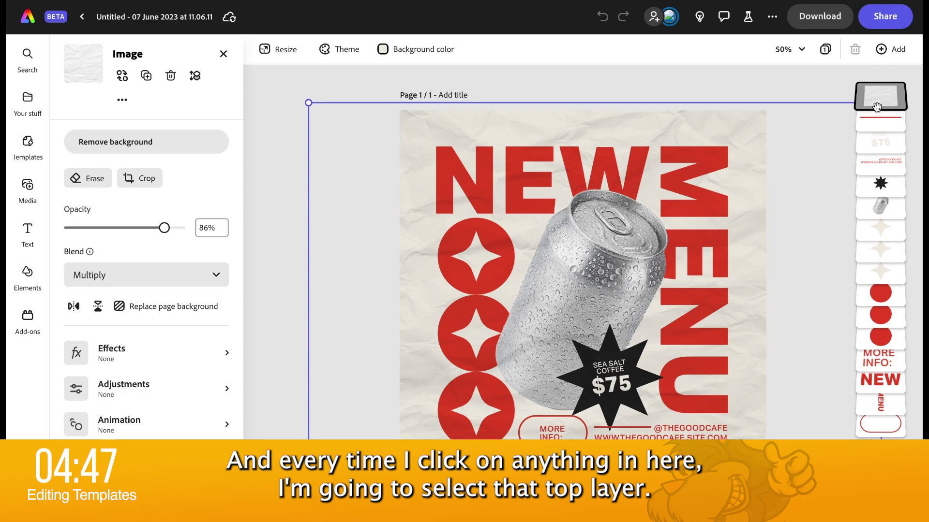
# Move the paper texture image to the bottom of the layer stack and change the starburst's price to £75
pyautogui.moveTo(877, 105); pyautogui.dragTo(878, 424)
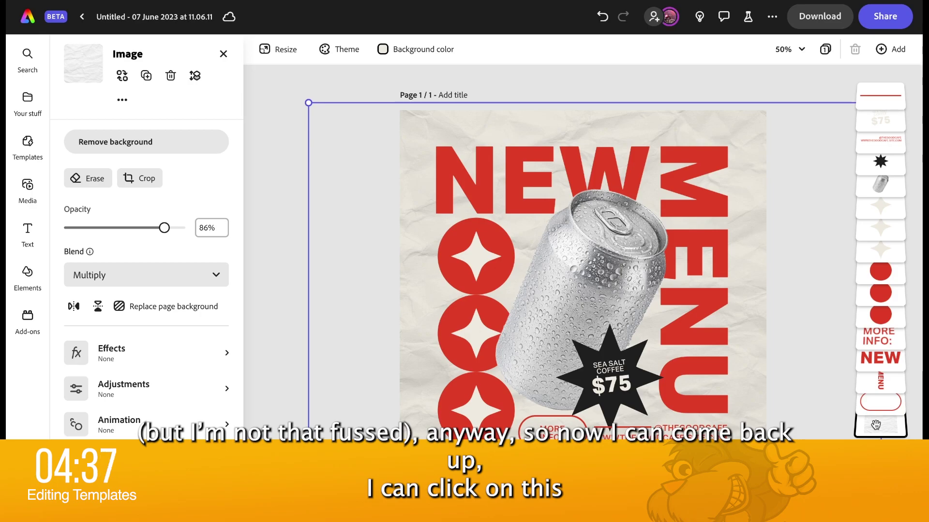
pyautogui.click(871, 125)
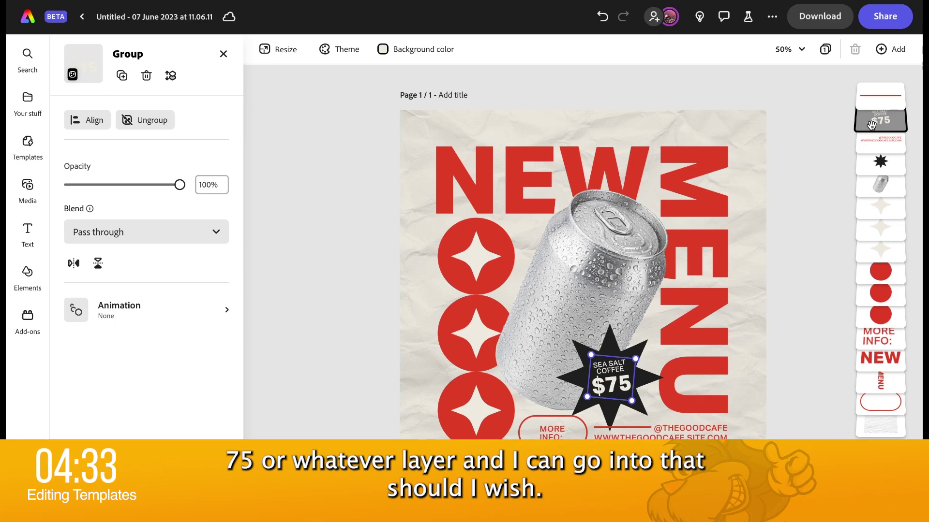
pyautogui.doubleClick(617, 392)
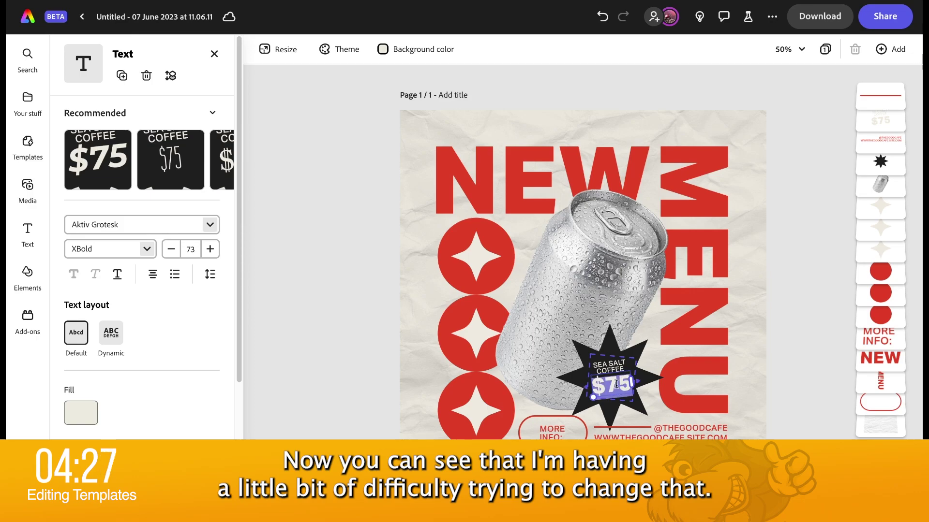
pyautogui.click(616, 385)
pyautogui.press('BackSpace')
pyautogui.press('BackSpace')
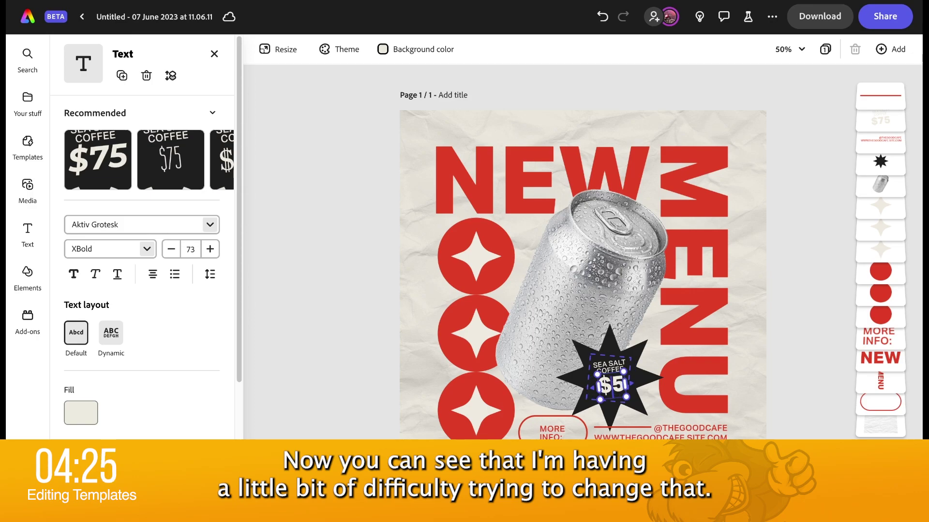
pyautogui.write('£7')
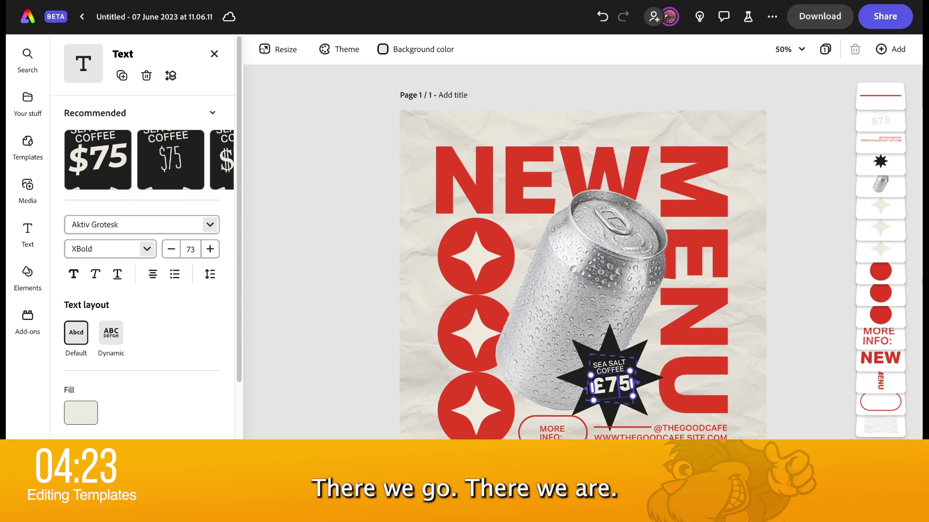
# Change the price text inside the black starburst to £3
pyautogui.press('BackSpace')
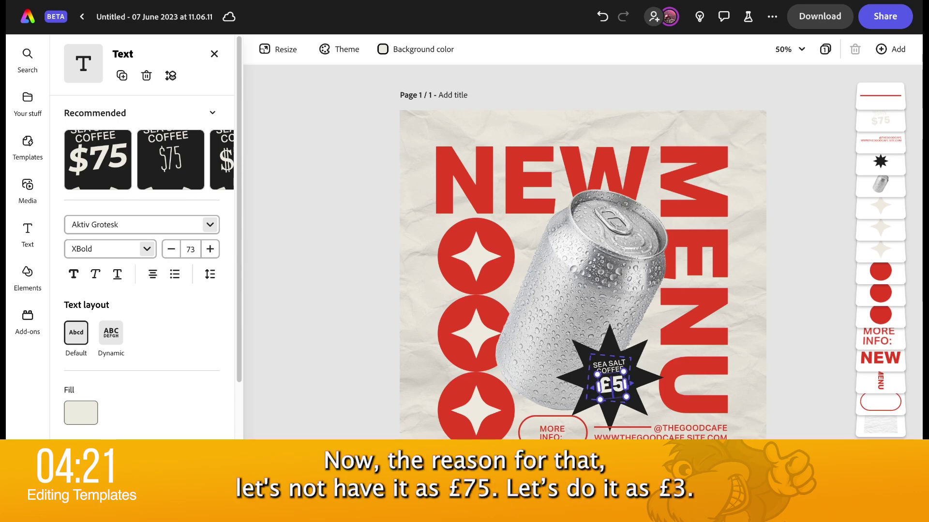
pyautogui.press('BackSpace')
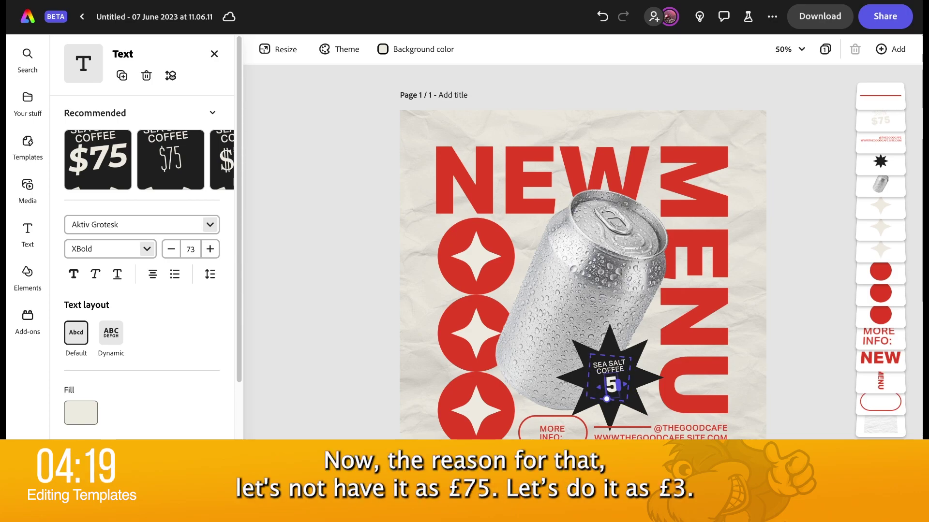
pyautogui.write('3')
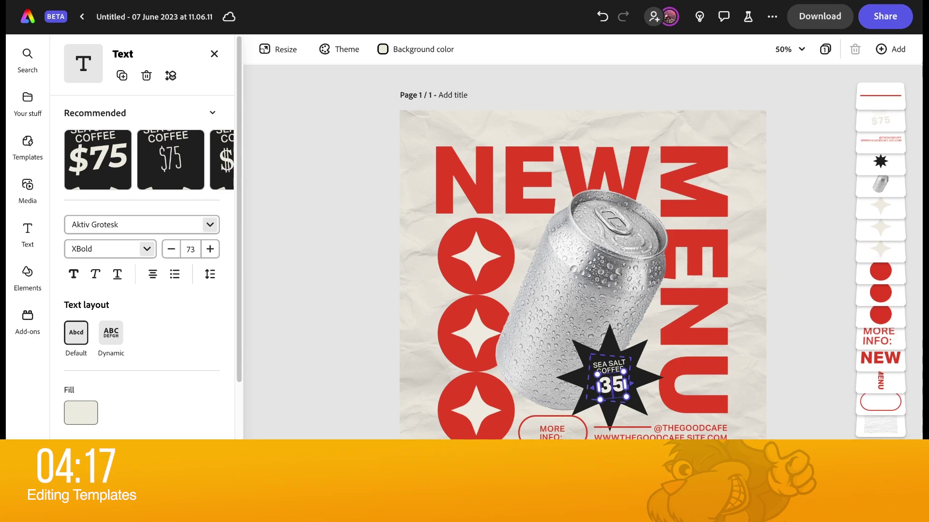
pyautogui.press('BackSpace')
pyautogui.write('£')
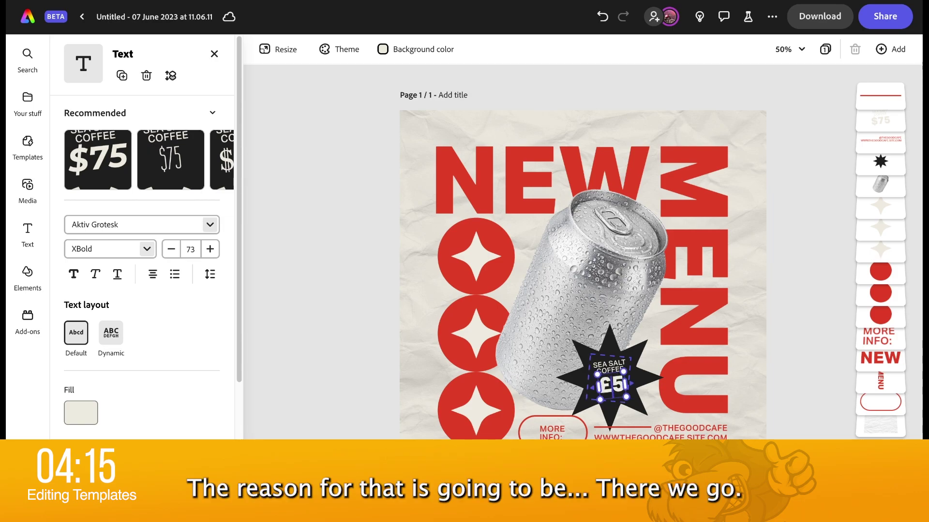
pyautogui.press('BackSpace')
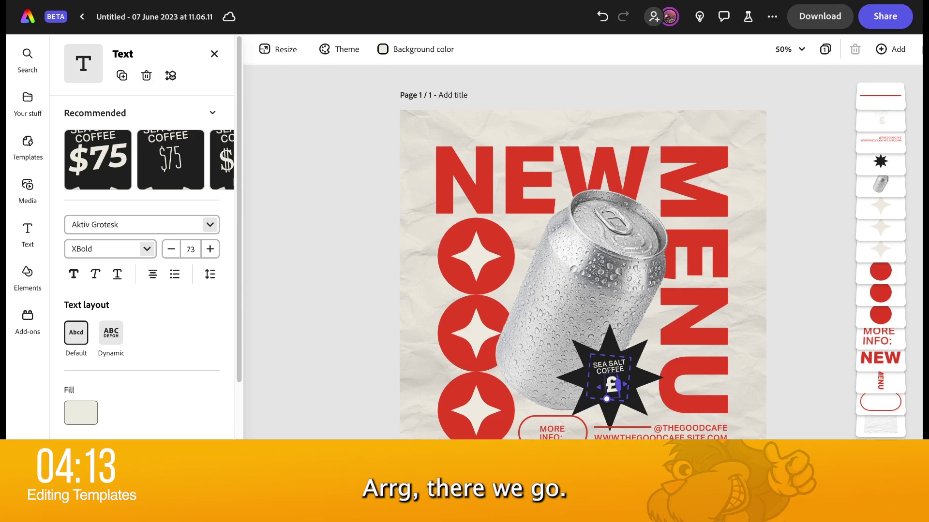
pyautogui.write('3')
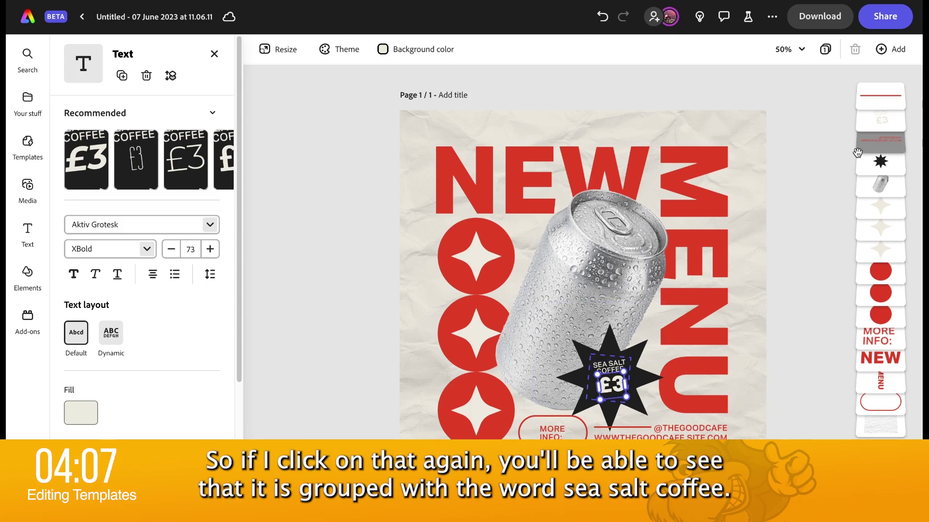
# Ungroup the starburst's text and replace SEA SALT with SMOOTH in the line above the price
pyautogui.click(880, 120)
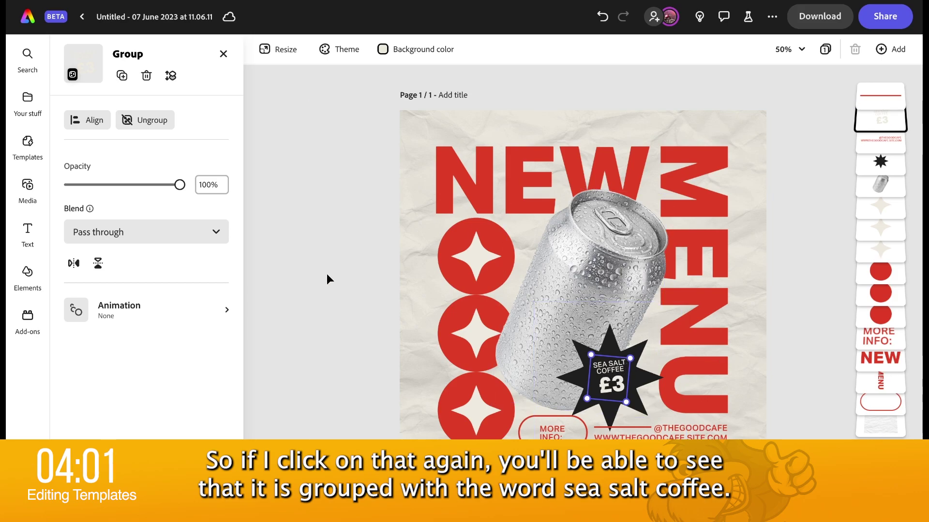
pyautogui.click(145, 120)
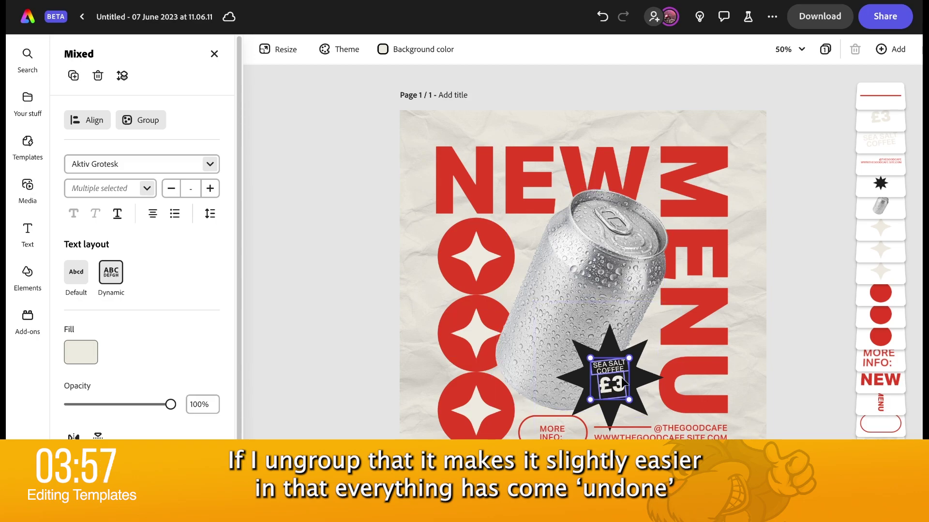
pyautogui.click(612, 370)
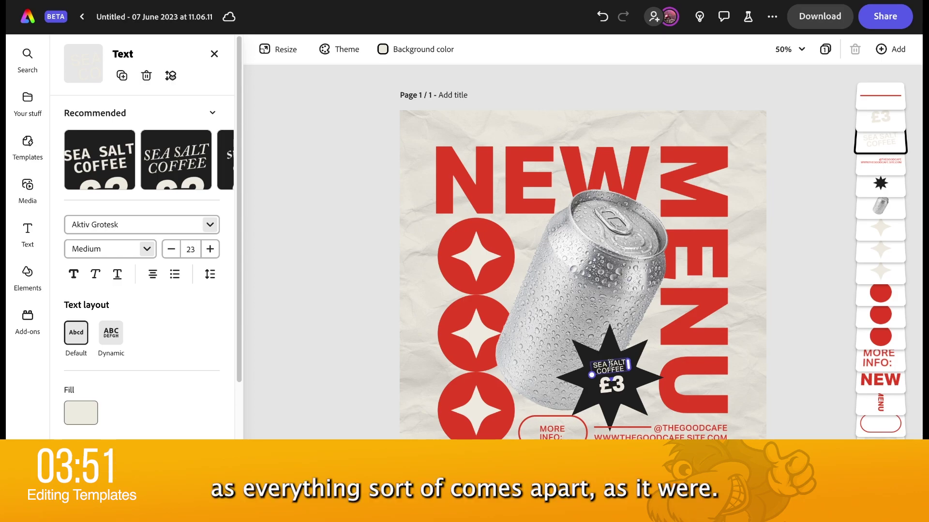
pyautogui.tripleClick(611, 363)
pyautogui.write('SMOOTH')
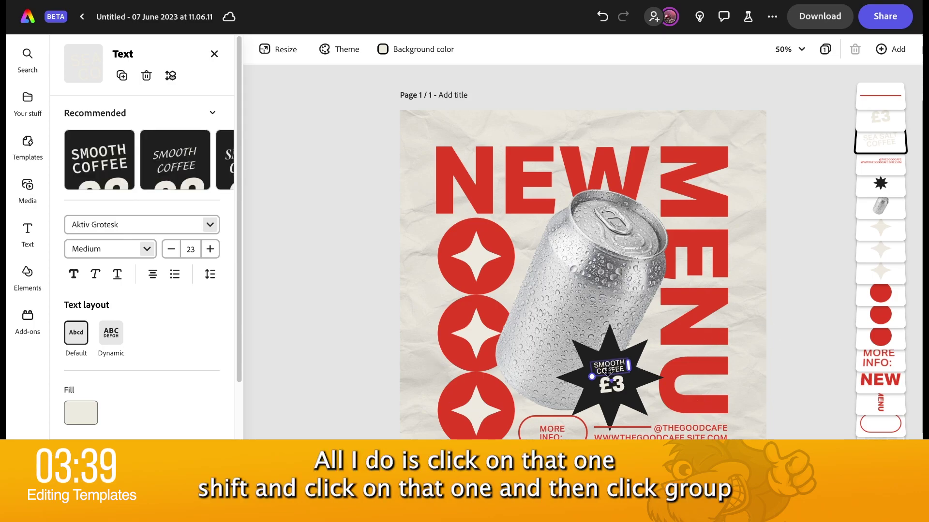
# Group the SMOOTH COFFEE text together with the £3 price
pyautogui.keyDown('shift'); pyautogui.click(614, 393); pyautogui.keyUp('shift')
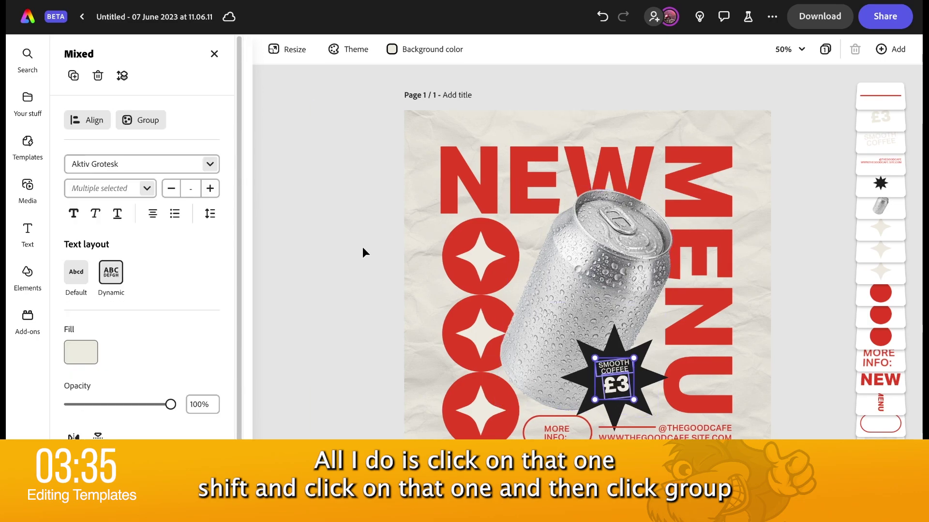
pyautogui.click(141, 120)
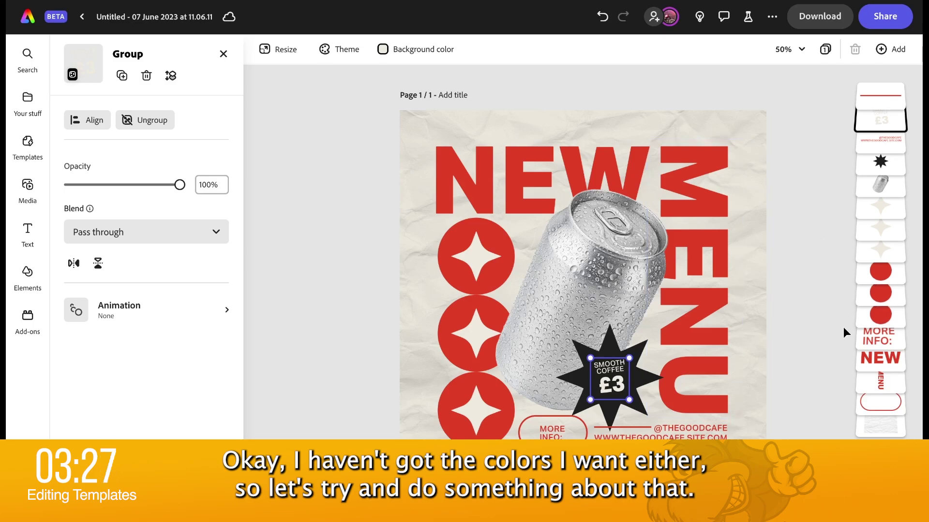
# Examine which layers in the stack hold the three circles and the three stars inside them
pyautogui.click(879, 315)
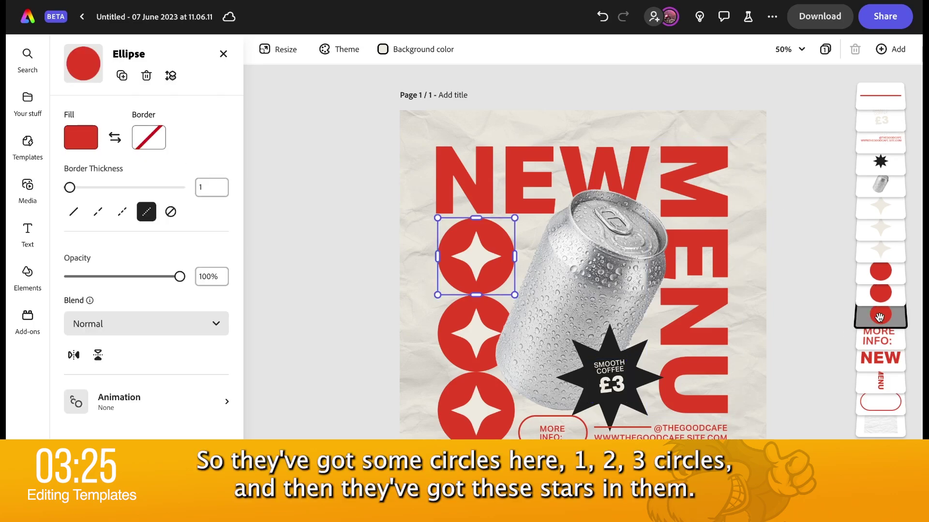
pyautogui.click(877, 294)
pyautogui.click(877, 281)
pyautogui.click(879, 250)
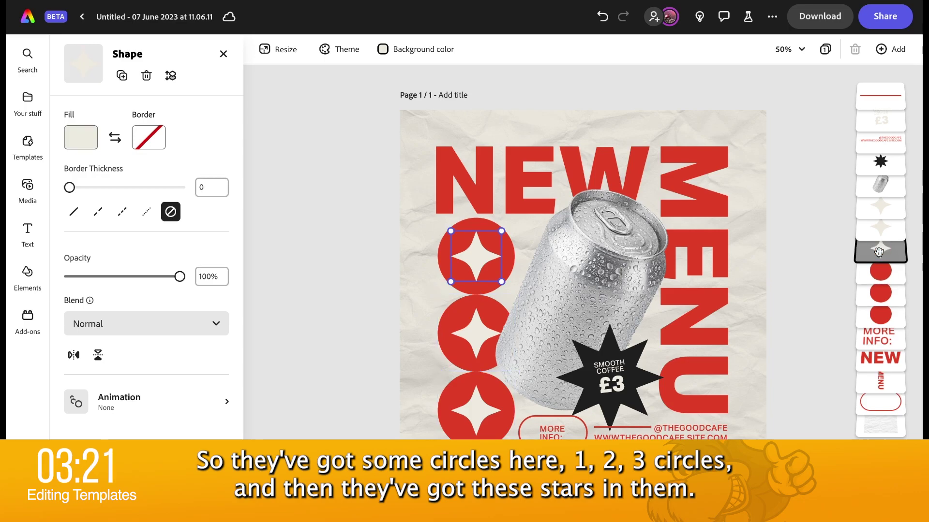
pyautogui.click(881, 228)
pyautogui.click(882, 213)
# Fill all three circles with the primary green of the Snotreal Business brand, after trying its secondary red
pyautogui.click(880, 273)
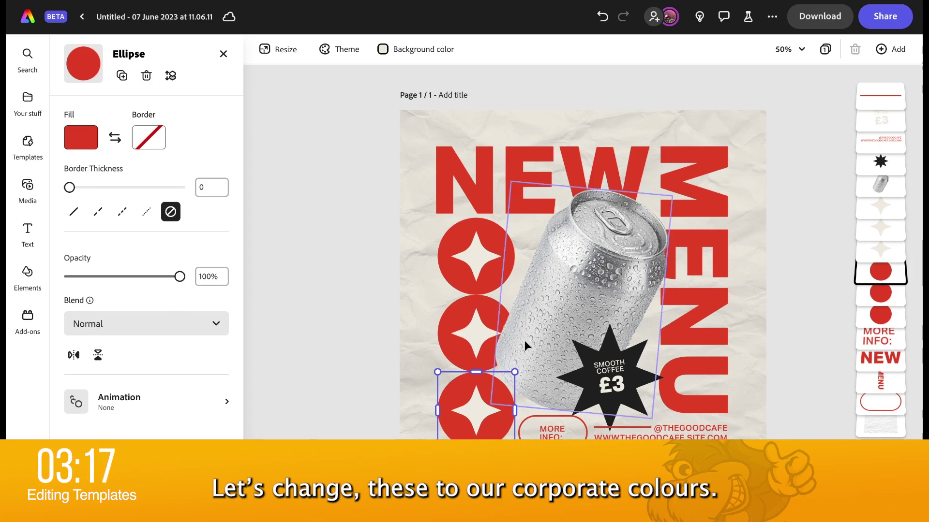
pyautogui.keyDown('shift'); pyautogui.click(446, 325); pyautogui.keyUp('shift')
pyautogui.keyDown('shift'); pyautogui.click(444, 262); pyautogui.keyUp('shift')
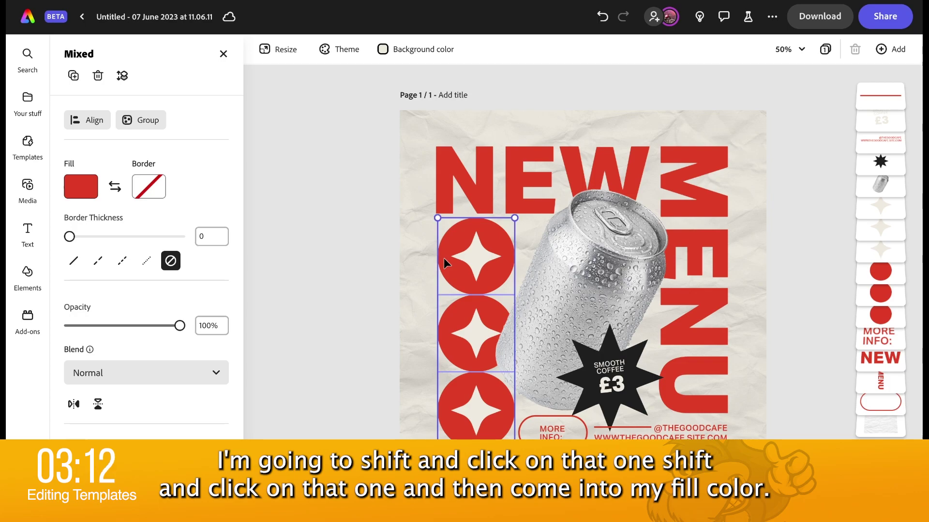
pyautogui.click(77, 193)
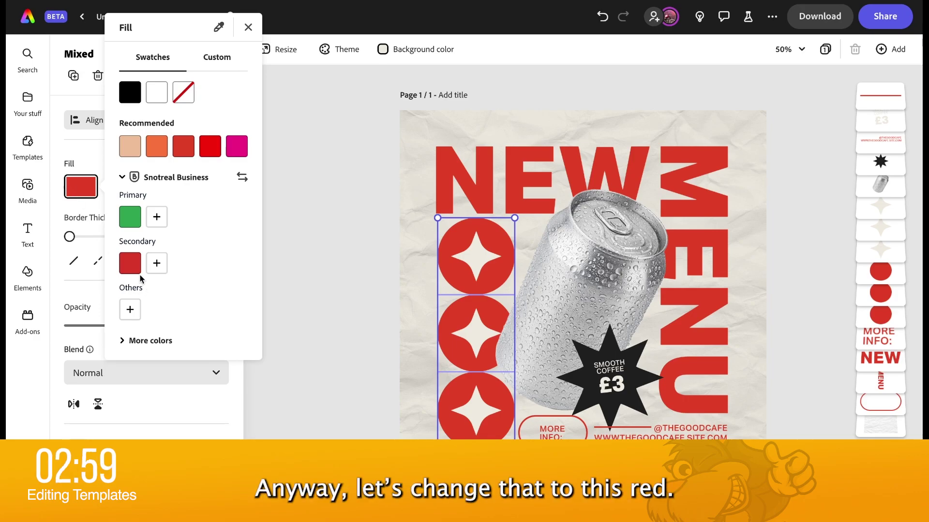
pyautogui.click(128, 267)
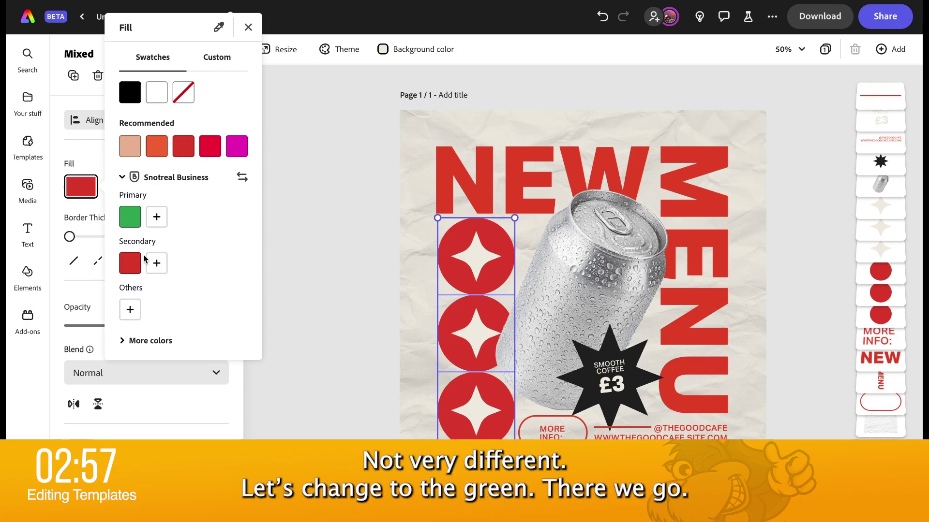
pyautogui.click(132, 219)
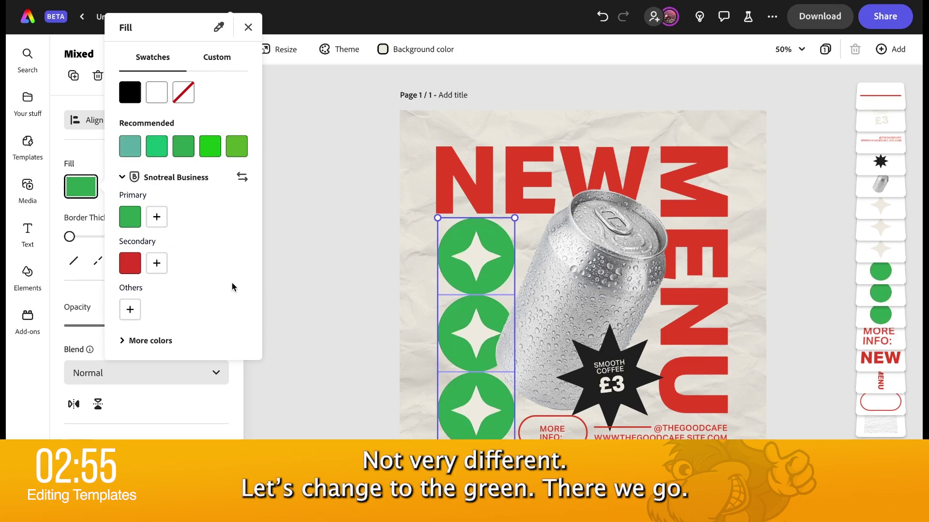
# Fill the three stars inside the circles with the Snotreal Business brand's secondary red
pyautogui.click(880, 248)
pyautogui.click(880, 248)
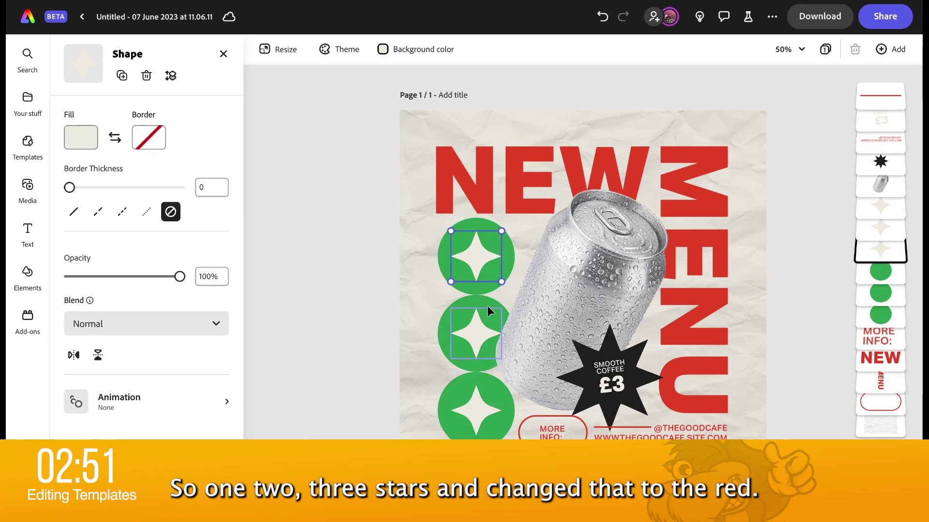
pyautogui.keyDown('shift'); pyautogui.click(471, 330); pyautogui.keyUp('shift')
pyautogui.keyDown('shift'); pyautogui.click(468, 414); pyautogui.keyUp('shift')
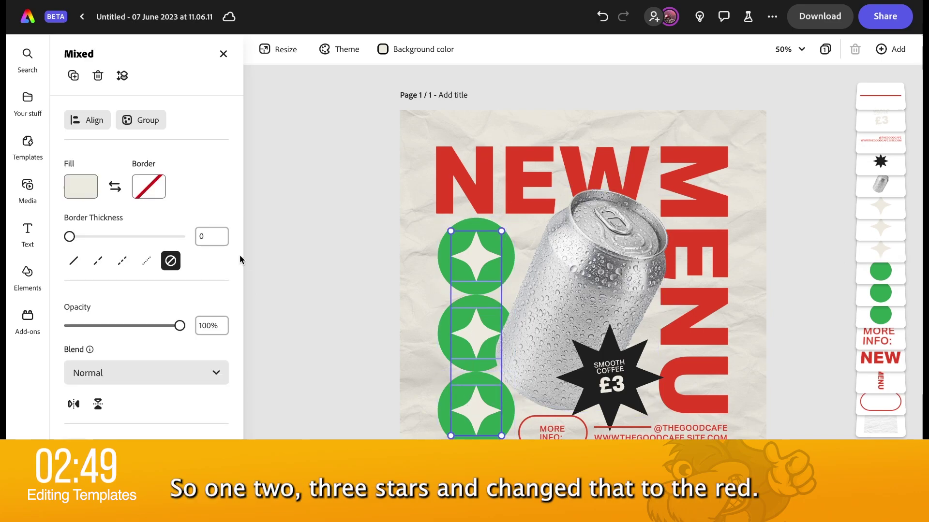
pyautogui.click(77, 188)
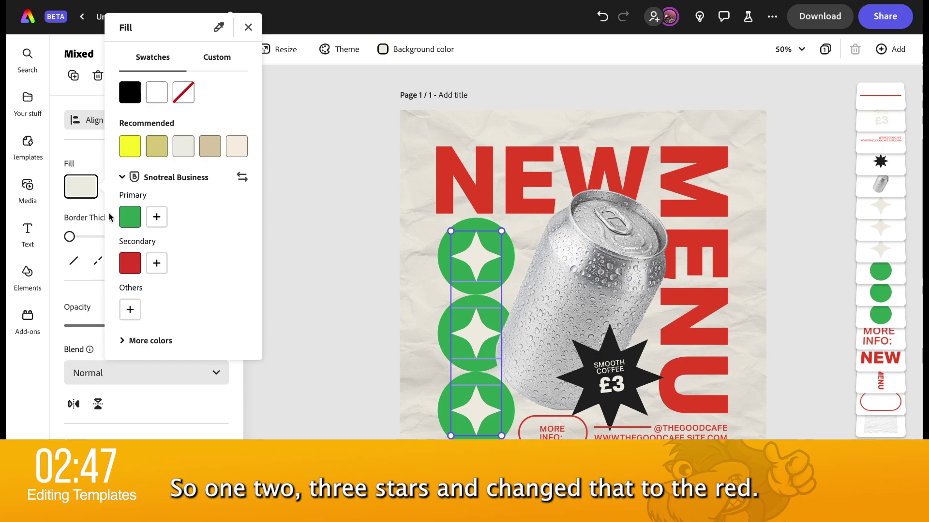
pyautogui.click(130, 265)
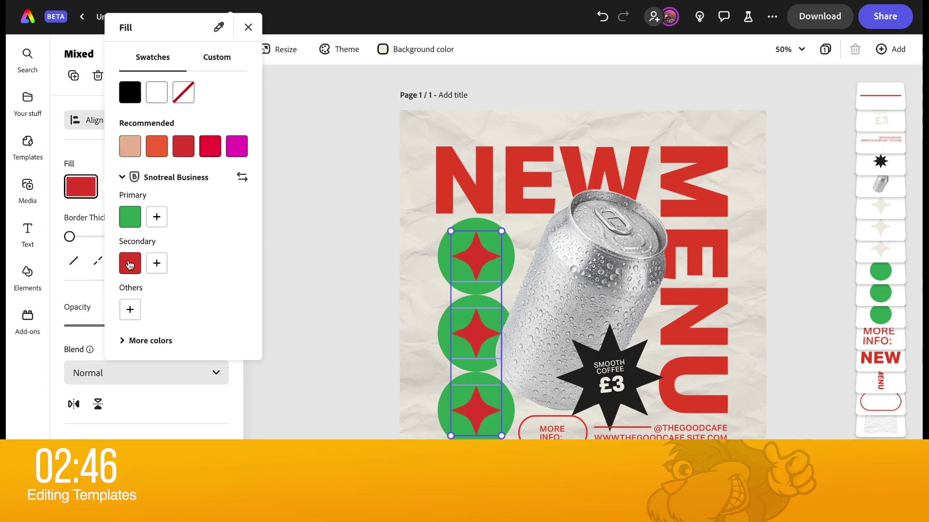
pyautogui.click(353, 312)
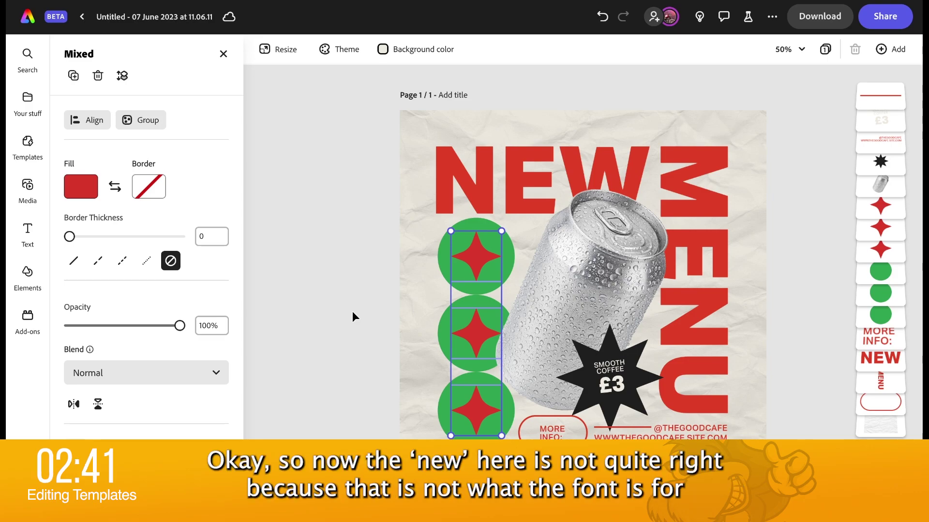
# Set the NEW heading's font to Alfarn Regular and shrink it to size 291 to clear the MENU text
pyautogui.click(554, 162)
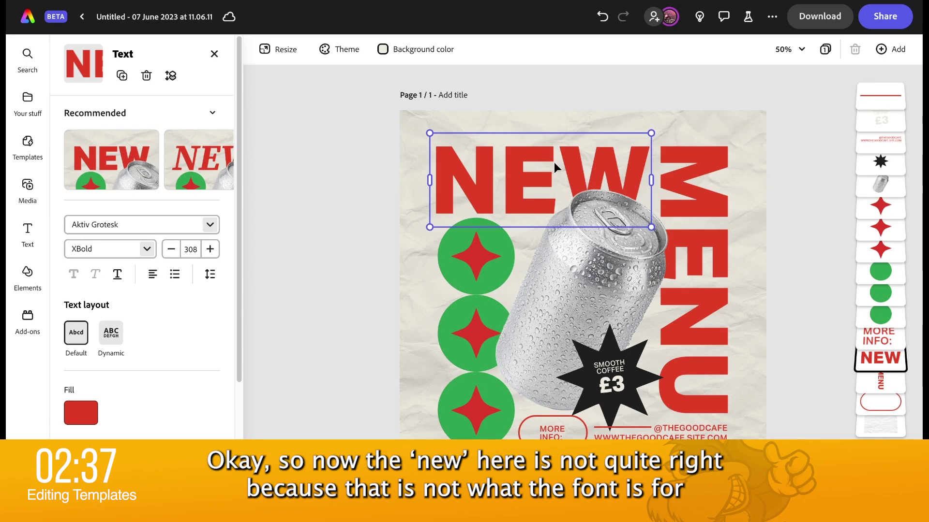
pyautogui.click(166, 223)
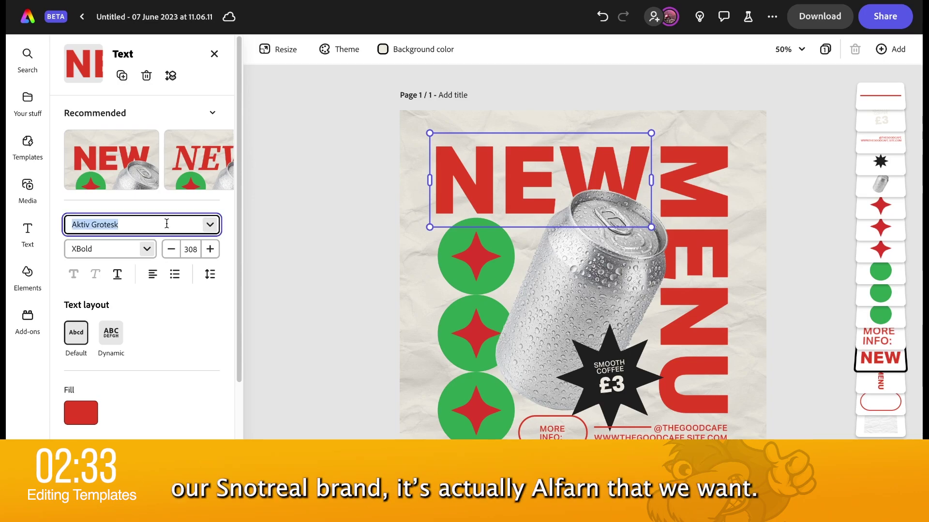
pyautogui.write('alfa')
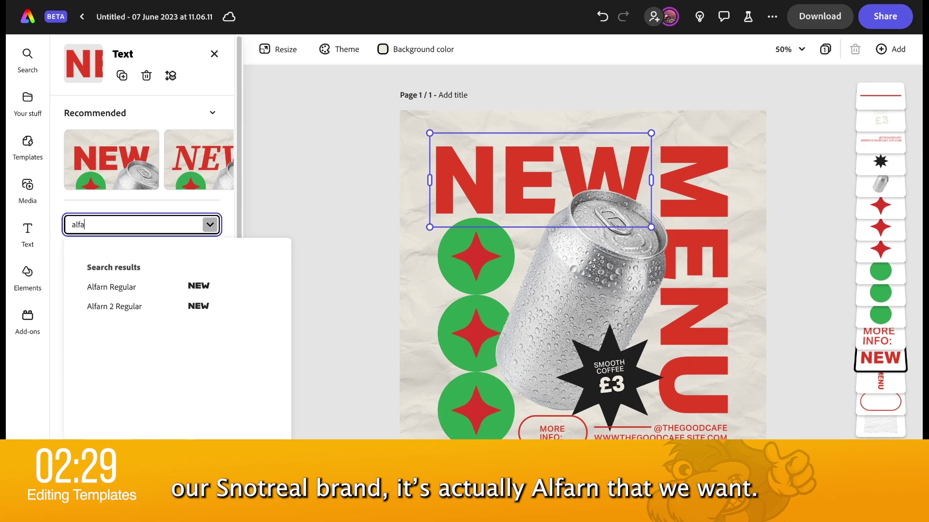
pyautogui.click(152, 290)
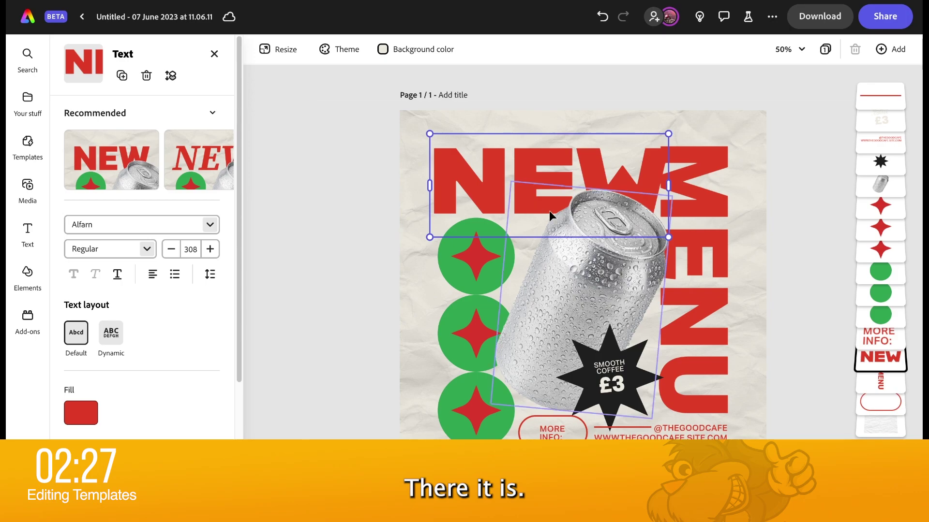
pyautogui.moveTo(668, 238); pyautogui.dragTo(655, 233)
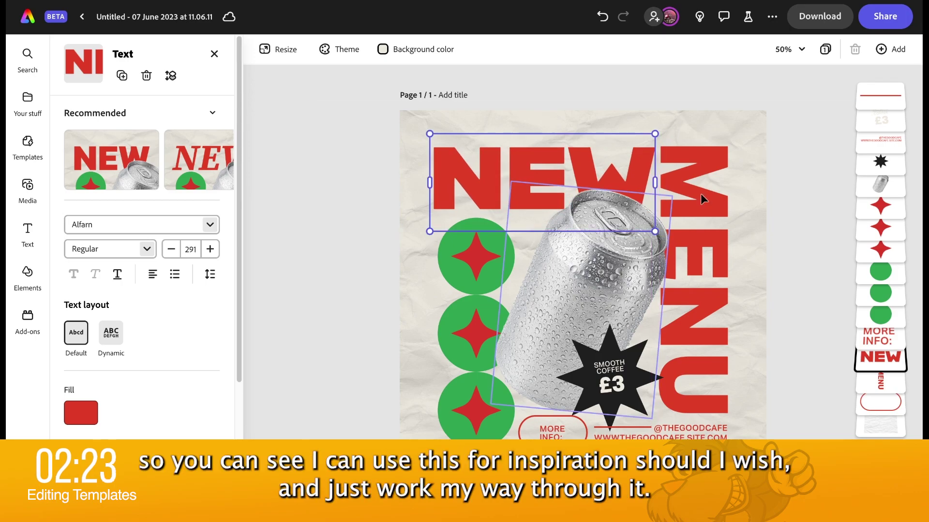
pyautogui.click(793, 174)
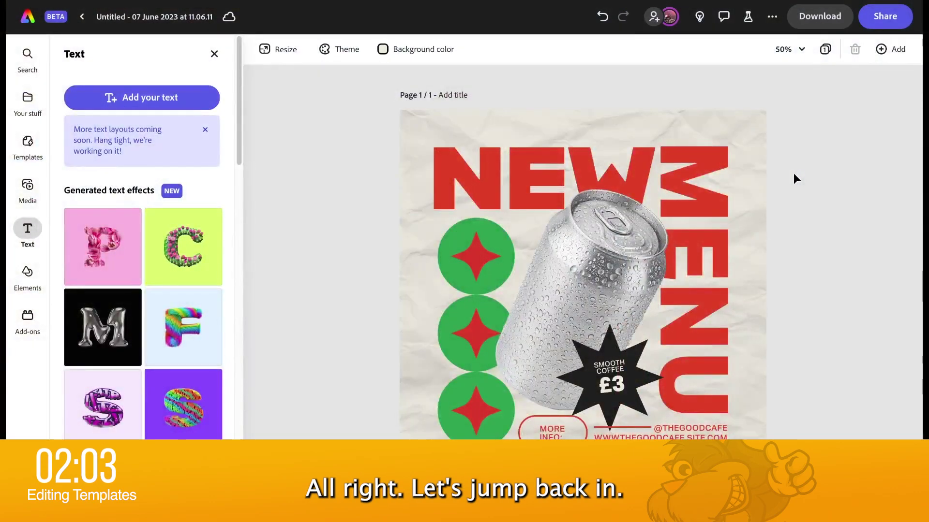
# Start replacing the drinks can image and search the photos for "coffee cup with splash"
pyautogui.click(597, 278)
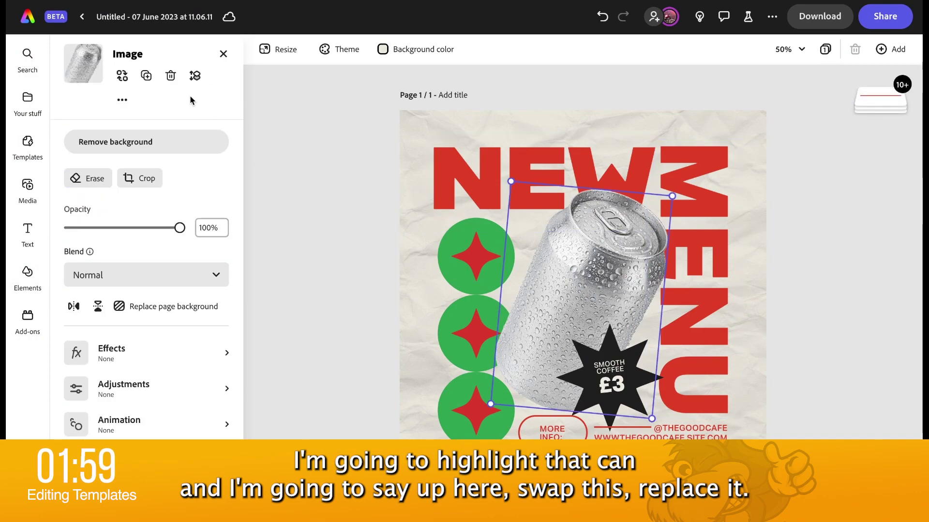
pyautogui.click(121, 77)
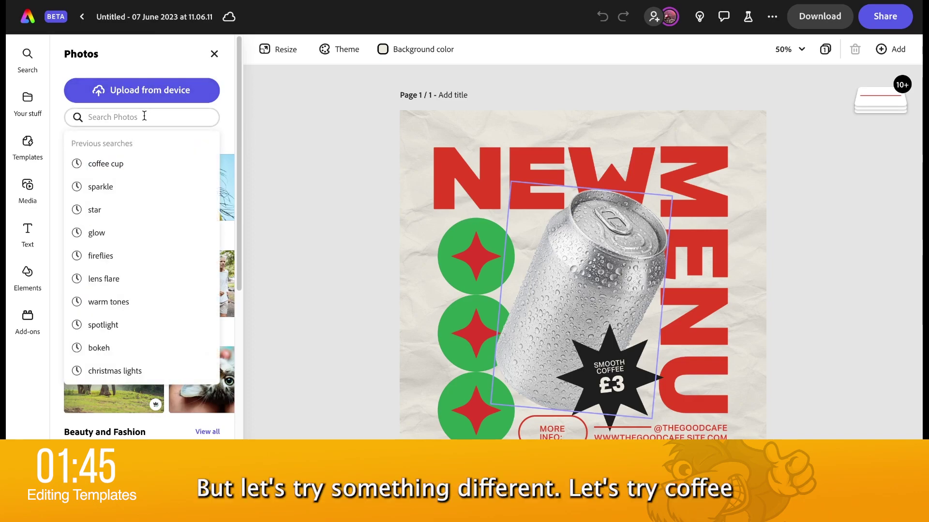
pyautogui.write('coffee cup ')
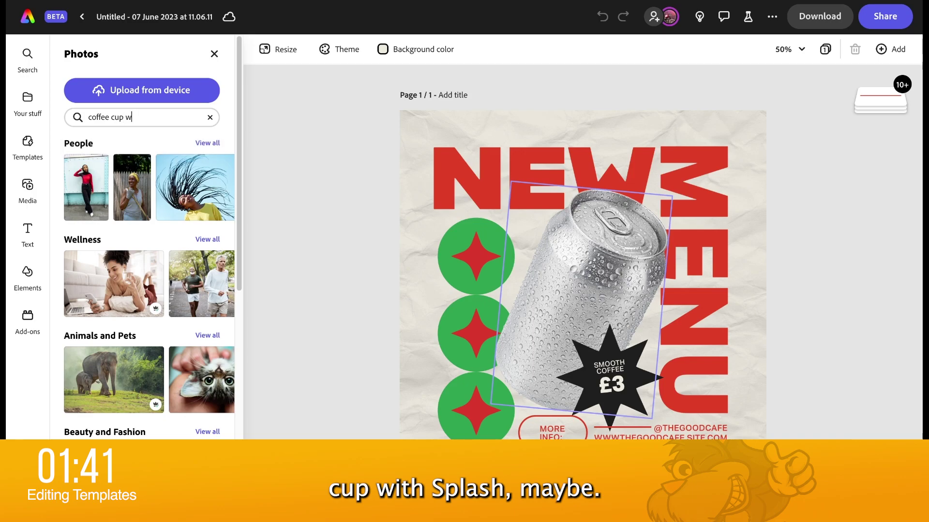
pyautogui.write('with splash')
pyautogui.press('Return')
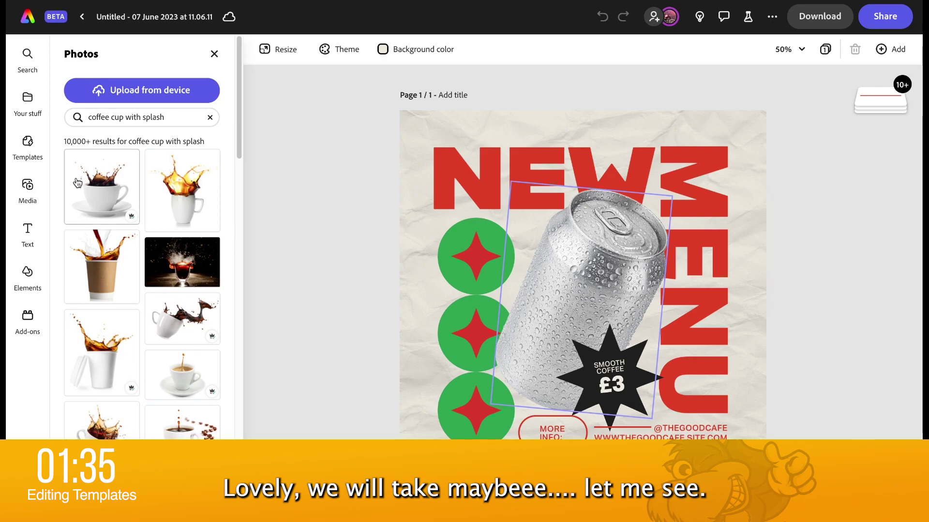
# Swap the can for the photo of a plain white paper cup with coffee splashing out of it
pyautogui.scroll(-5, 104, 307)
pyautogui.scroll(-8, 104, 308)
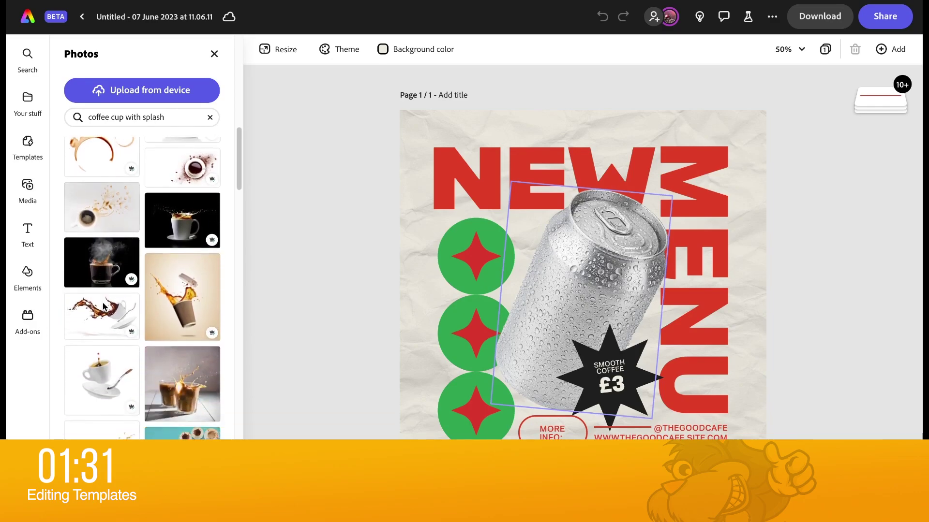
pyautogui.scroll(-4, 103, 306)
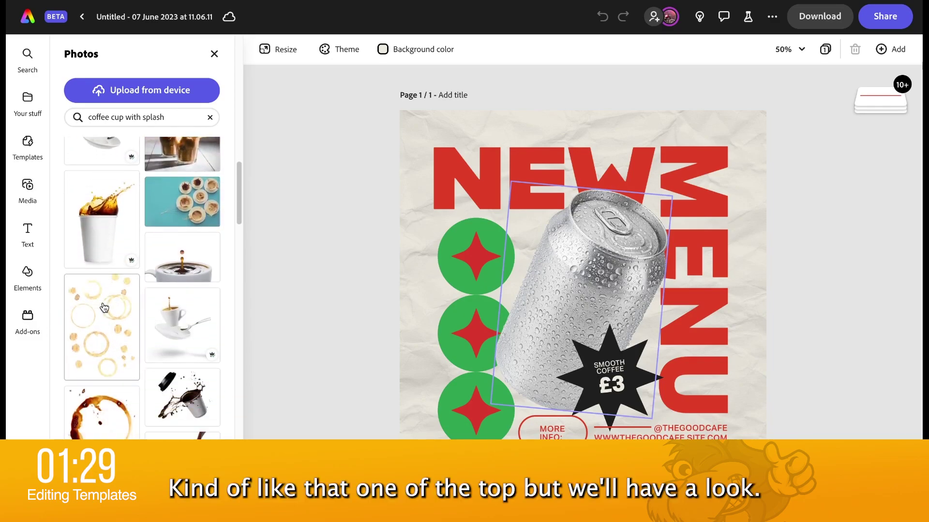
pyautogui.scroll(-1, 104, 308)
pyautogui.scroll(3, 104, 307)
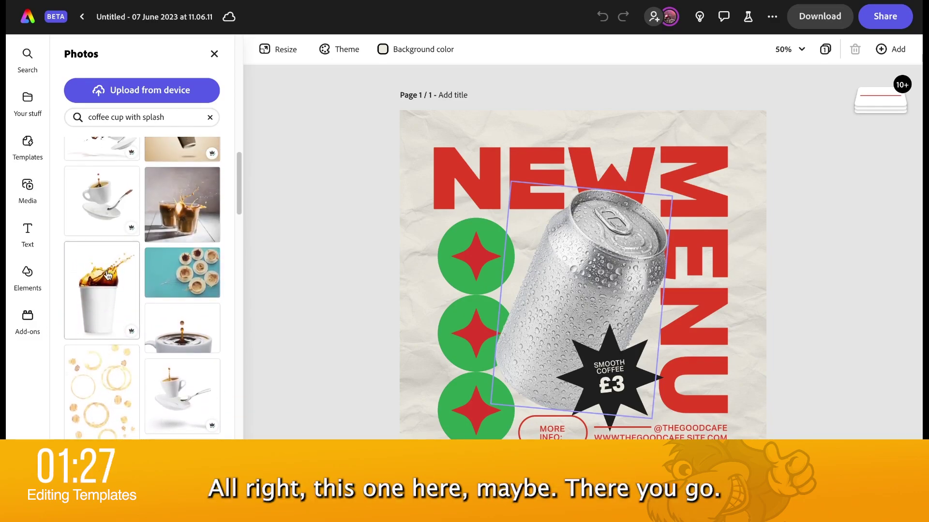
pyautogui.click(103, 294)
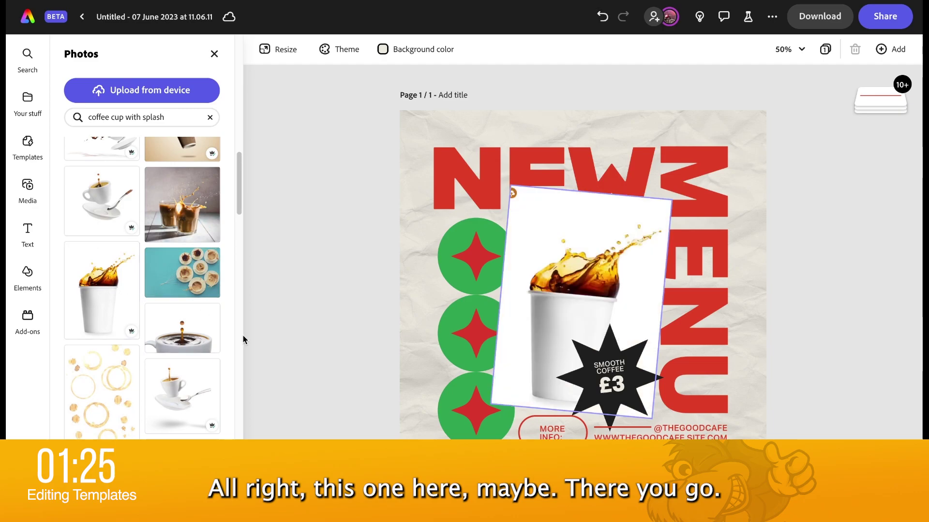
# Remove the cup photo's background and tilt and enlarge the cup so its splash overlaps the MENU text
pyautogui.click(623, 220)
pyautogui.moveTo(681, 192); pyautogui.dragTo(714, 235)
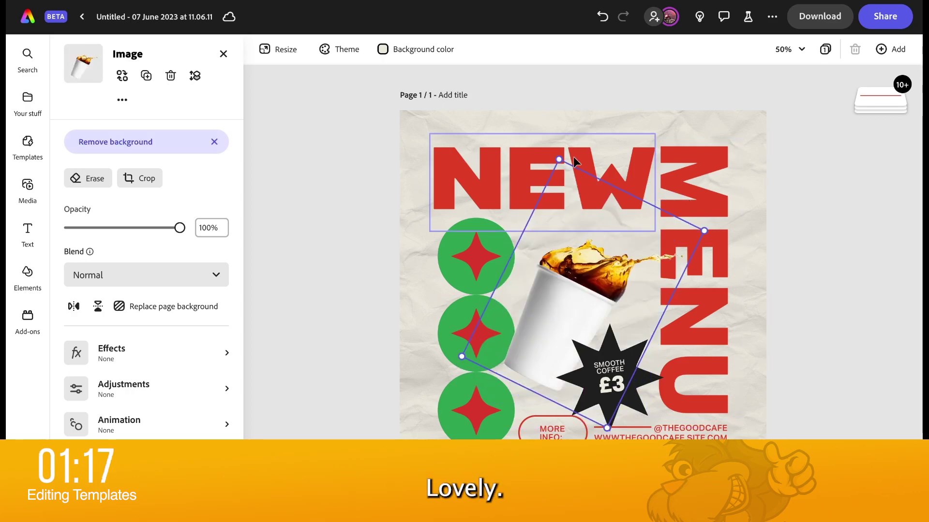
pyautogui.moveTo(709, 230); pyautogui.dragTo(803, 234)
pyautogui.moveTo(646, 264); pyautogui.dragTo(602, 270)
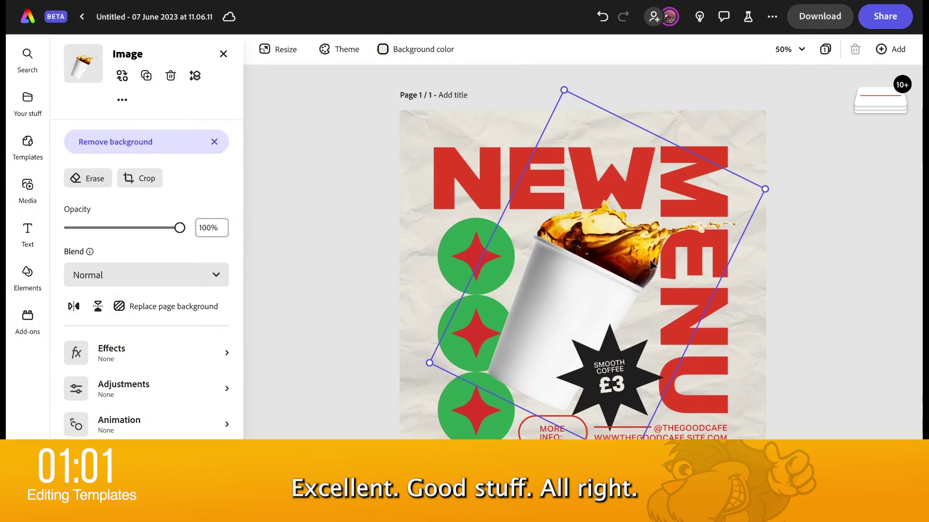
# Try the crumpled paper texture layer above all the other layers, and return it to the bottom of the stack
pyautogui.click(706, 435)
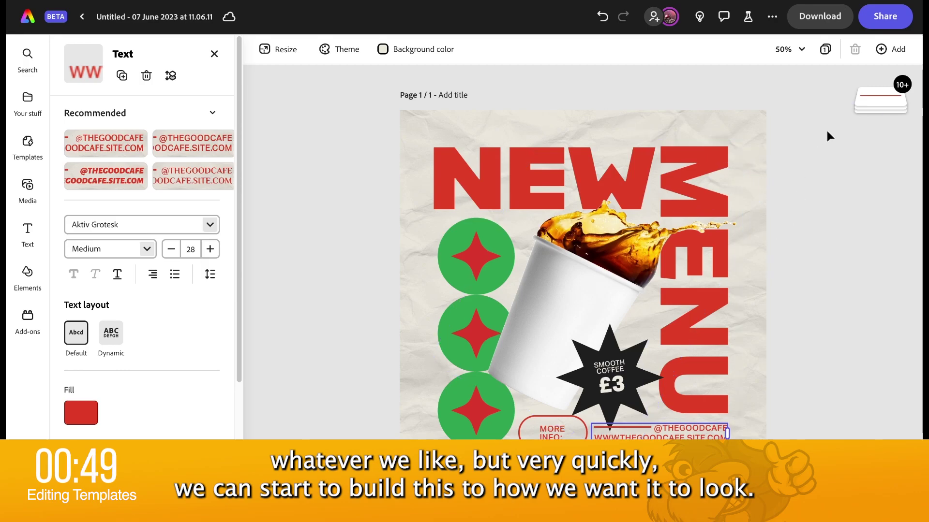
pyautogui.click(873, 102)
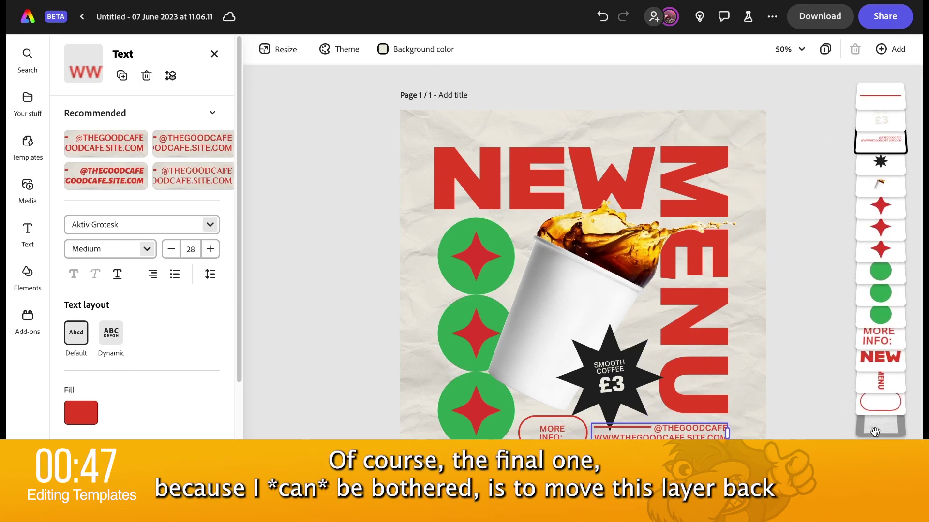
pyautogui.click(874, 432)
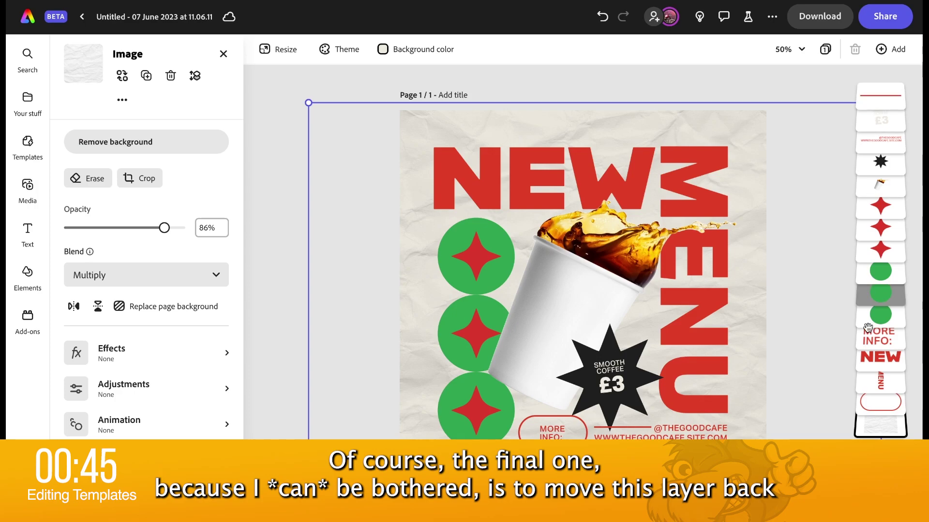
pyautogui.moveTo(879, 429); pyautogui.dragTo(873, 78)
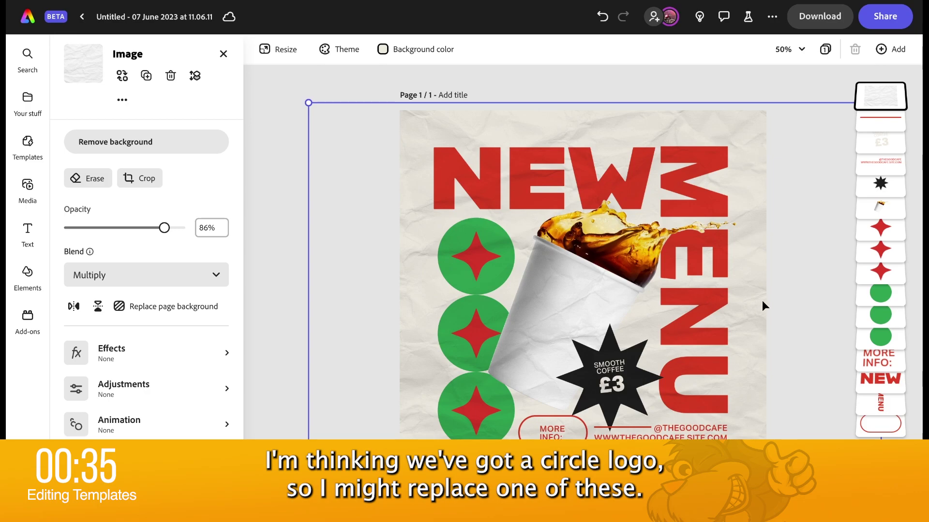
pyautogui.moveTo(883, 109); pyautogui.dragTo(881, 434)
# Delete the uppermost green circle below the NEW heading together with the red star inside it
pyautogui.click(884, 314)
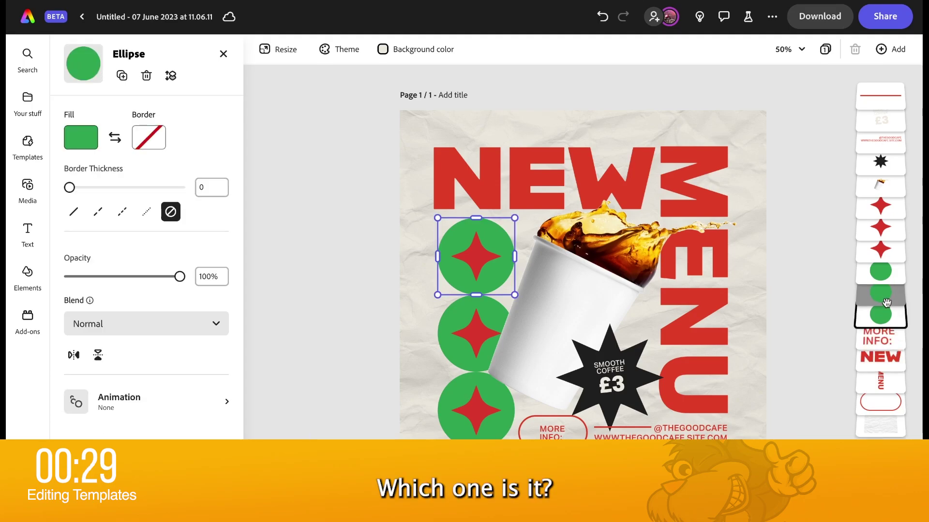
pyautogui.click(886, 296)
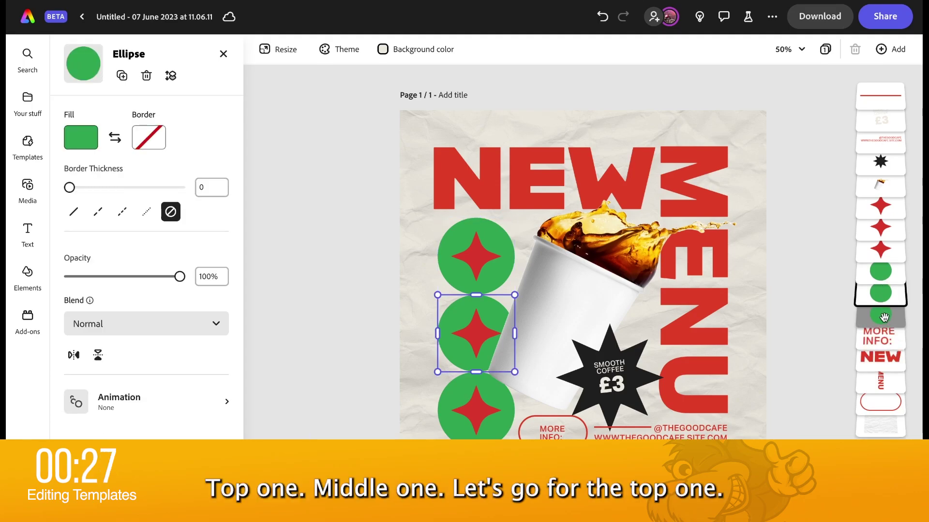
pyautogui.click(884, 316)
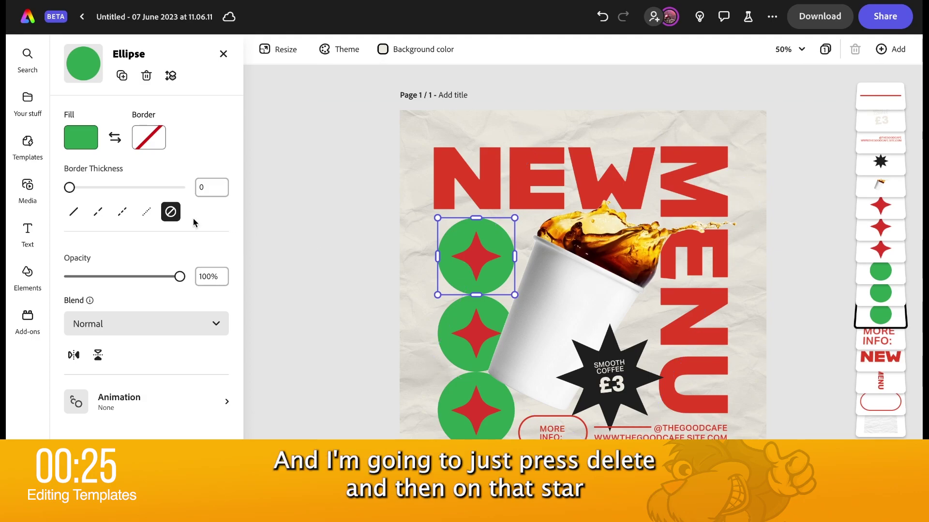
pyautogui.press('Delete')
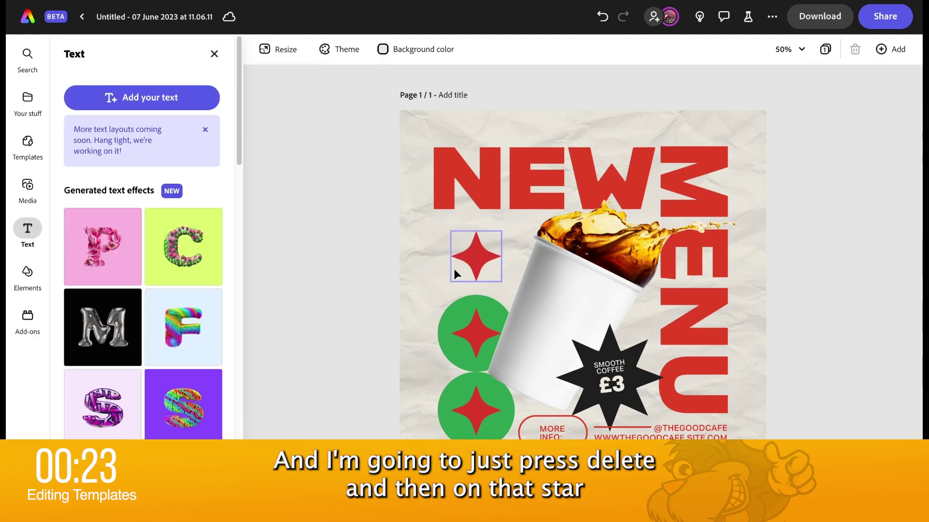
pyautogui.click(481, 259)
pyautogui.click(466, 253)
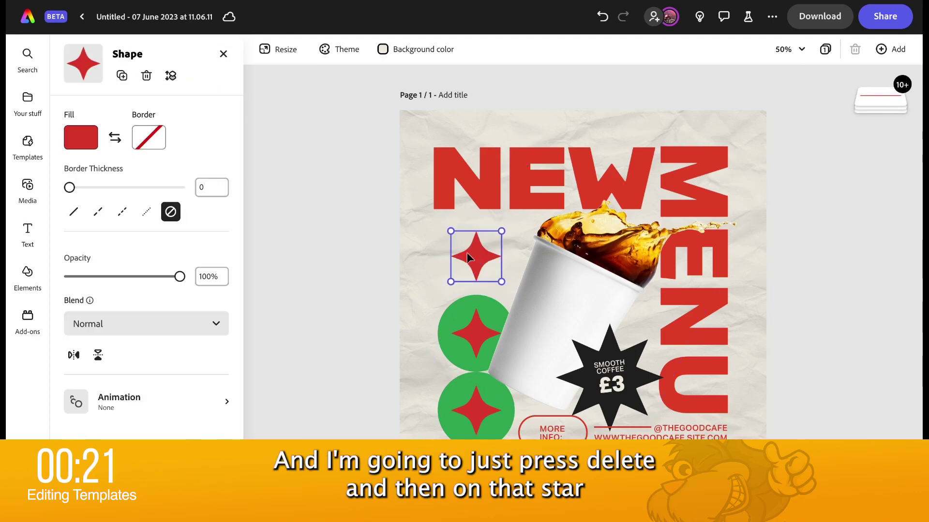
pyautogui.press('Delete')
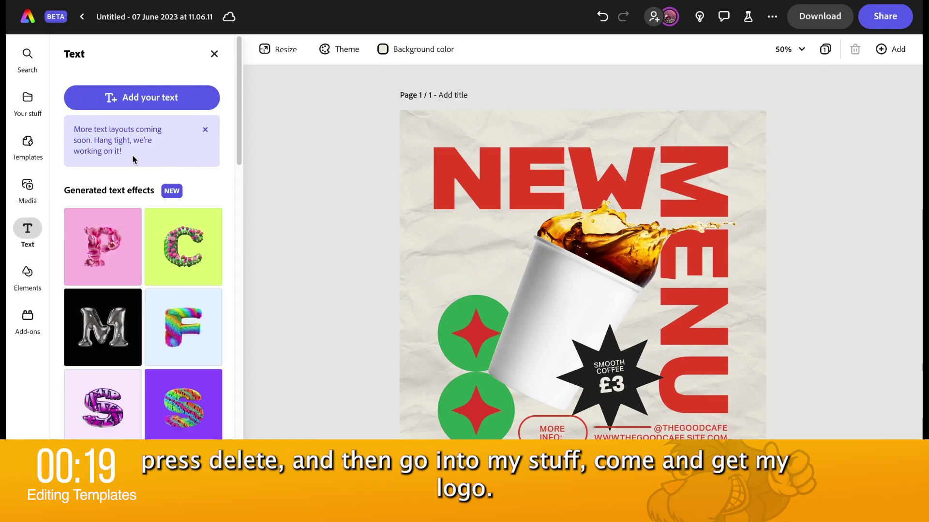
# Place the red and green Snotreal Logo from the Snotreal Business library above the two remaining circles, scaled to match their width
pyautogui.click(30, 116)
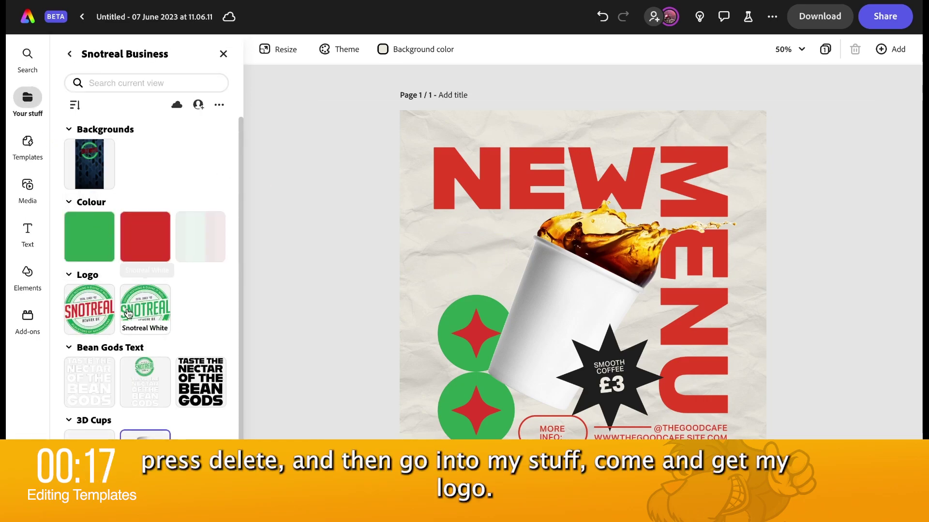
pyautogui.moveTo(90, 309); pyautogui.dragTo(453, 250)
pyautogui.moveTo(487, 279); pyautogui.dragTo(471, 251)
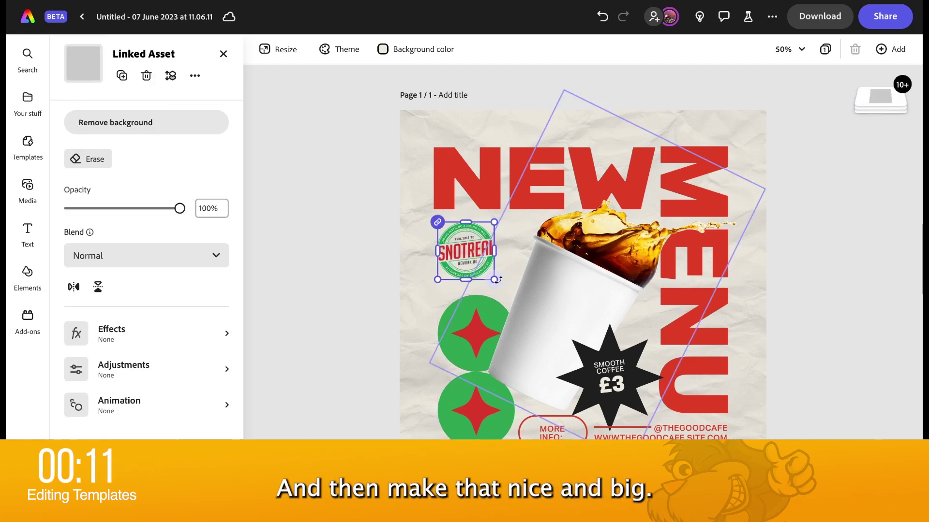
pyautogui.moveTo(494, 280); pyautogui.dragTo(514, 301)
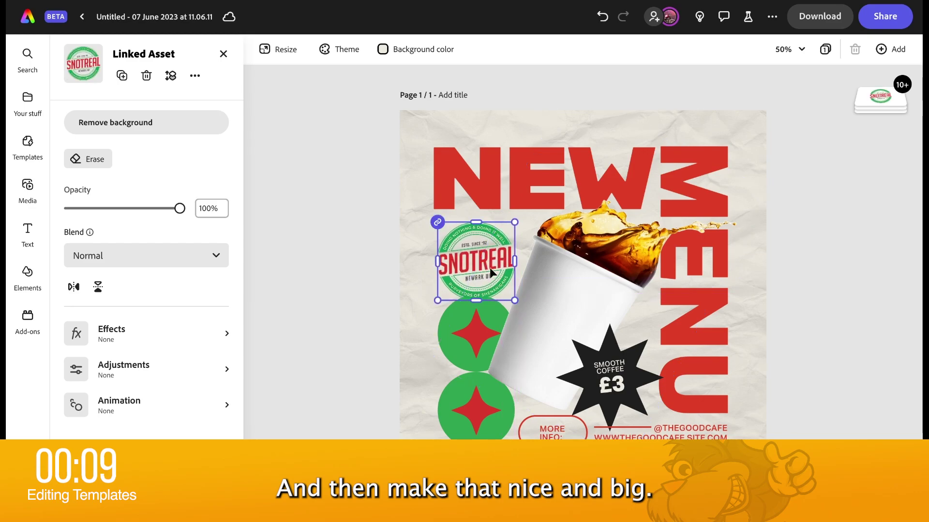
pyautogui.moveTo(490, 268); pyautogui.dragTo(489, 261)
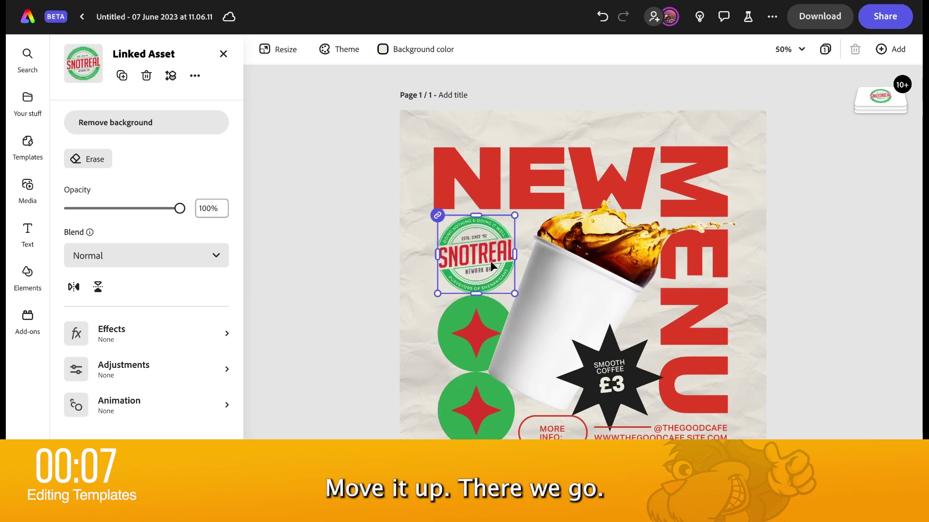
pyautogui.click(362, 225)
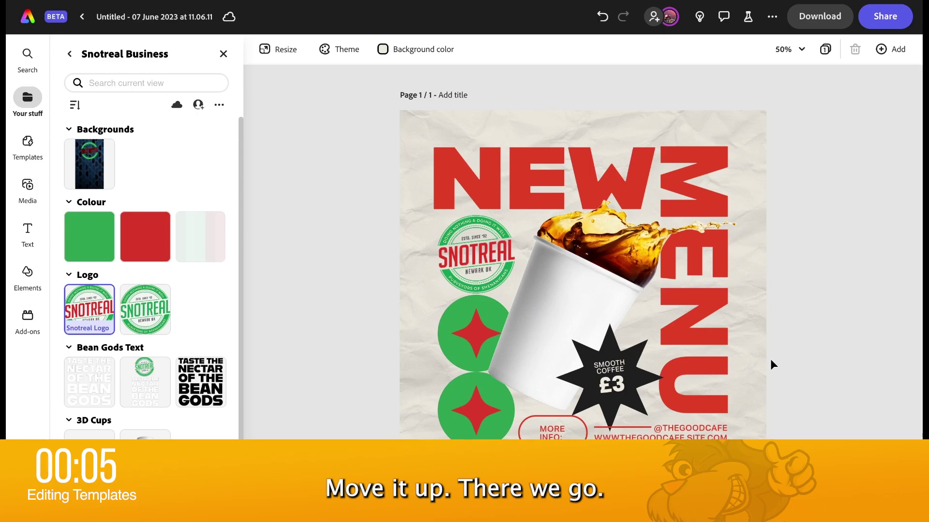